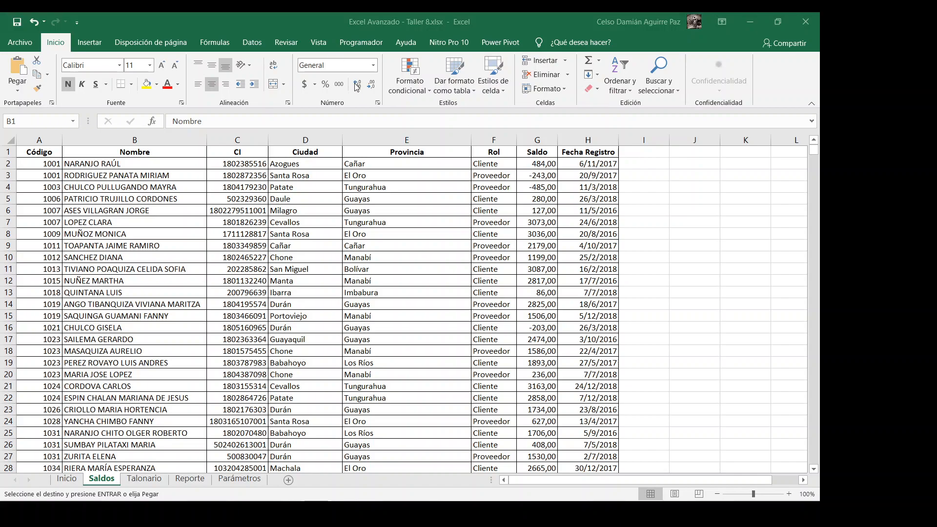
Check how far the Saldos records extend down to the last row and return to the header row.
left_click(173, 226)
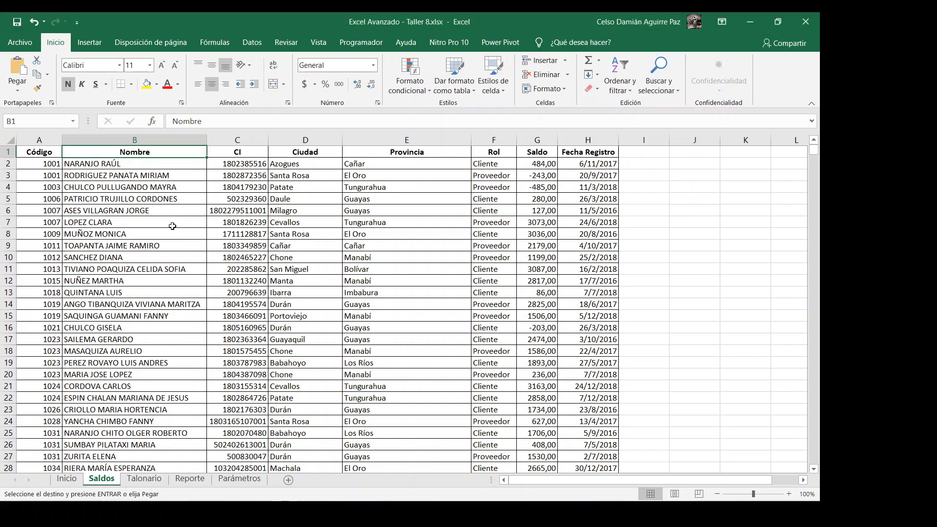
key("ctrl+Down")
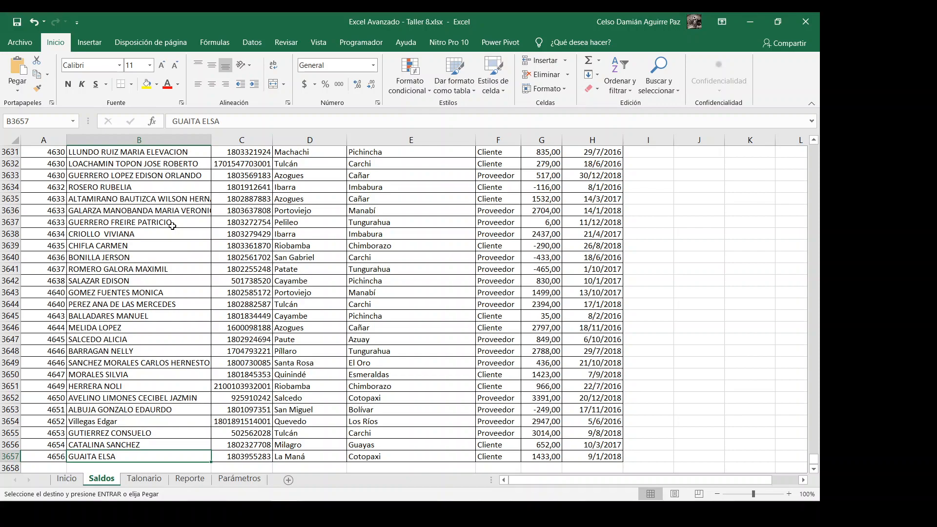
key("ctrl+Up")
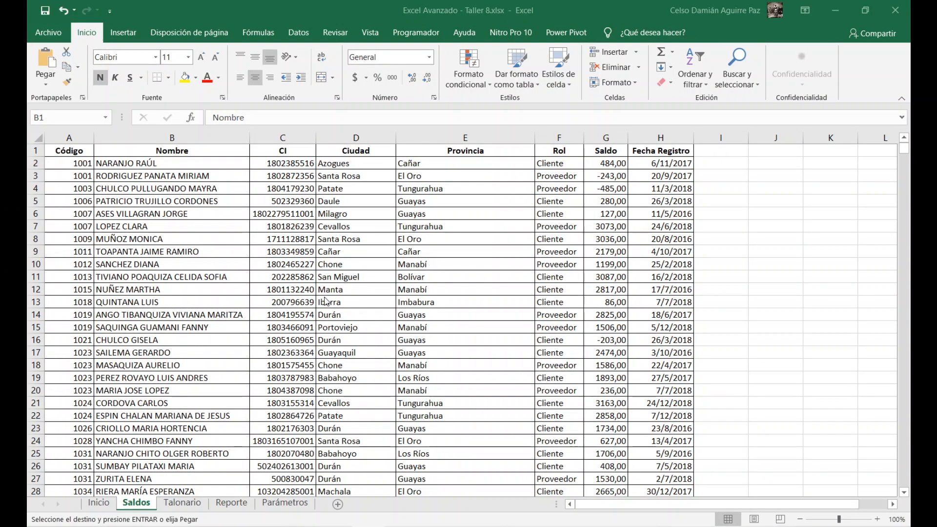
Create a pivot table on a new worksheet from the Saldos data range A1:H3657.
left_click(324, 297)
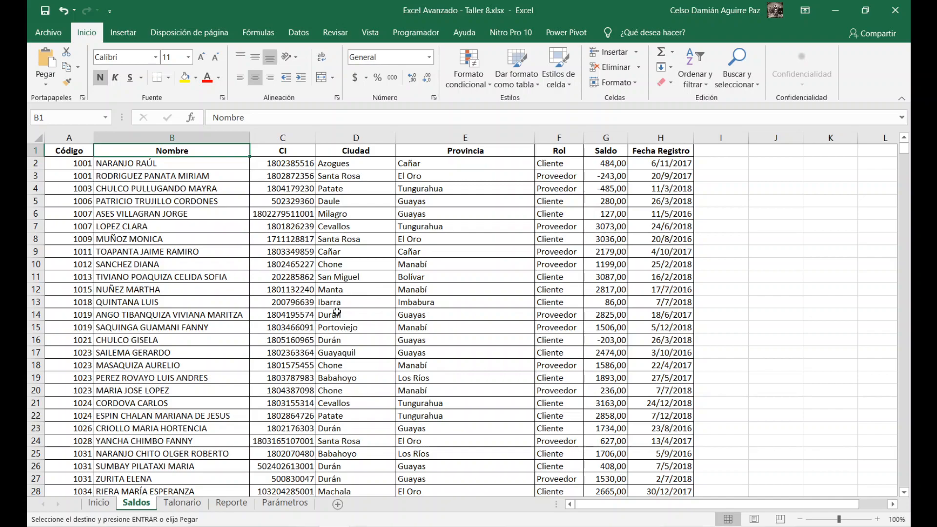
left_click(337, 305)
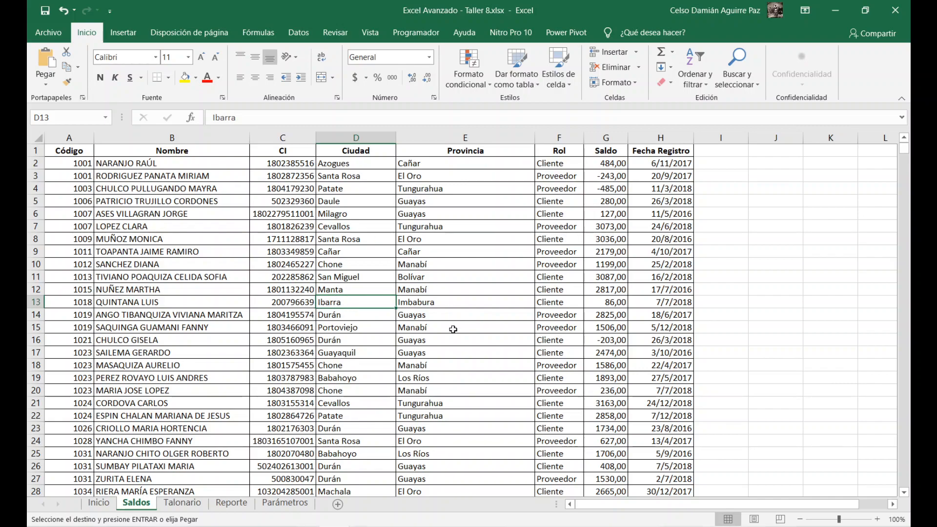
left_click(125, 37)
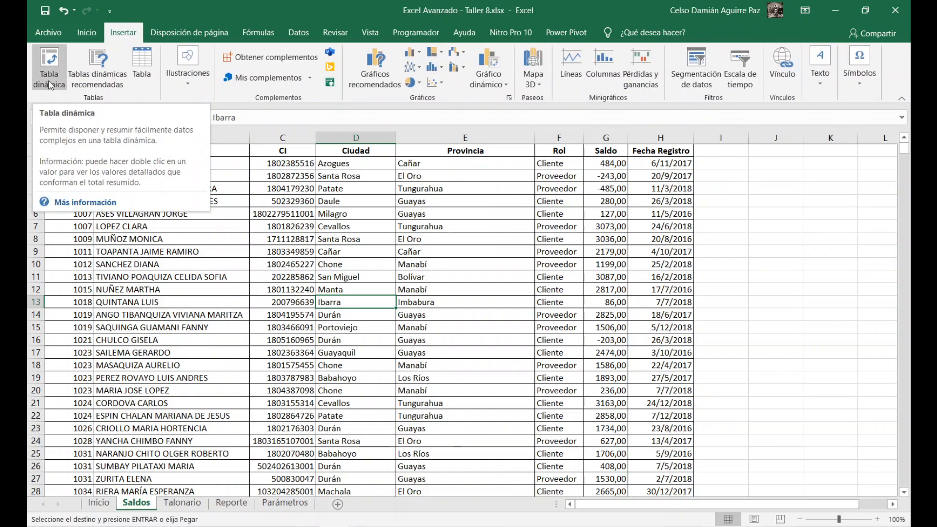
left_click(51, 84)
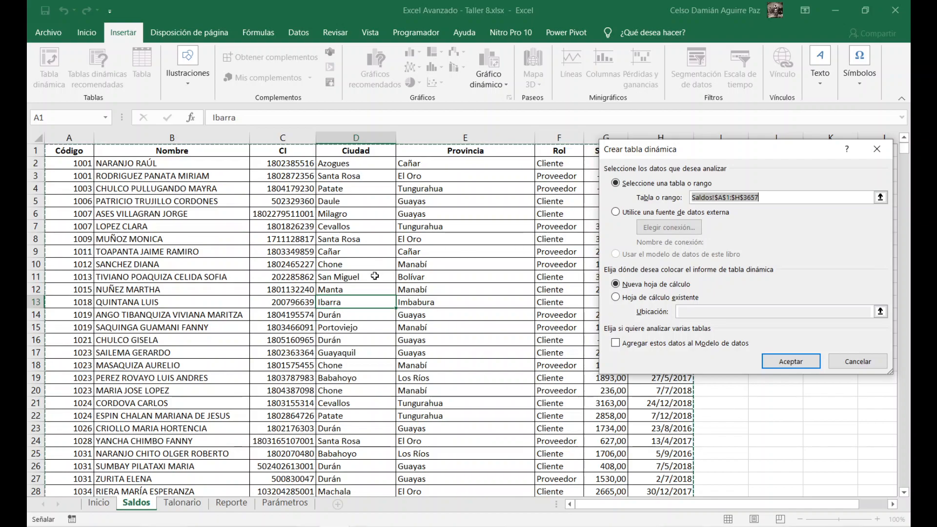
left_click_drag(683, 149, 478, 148)
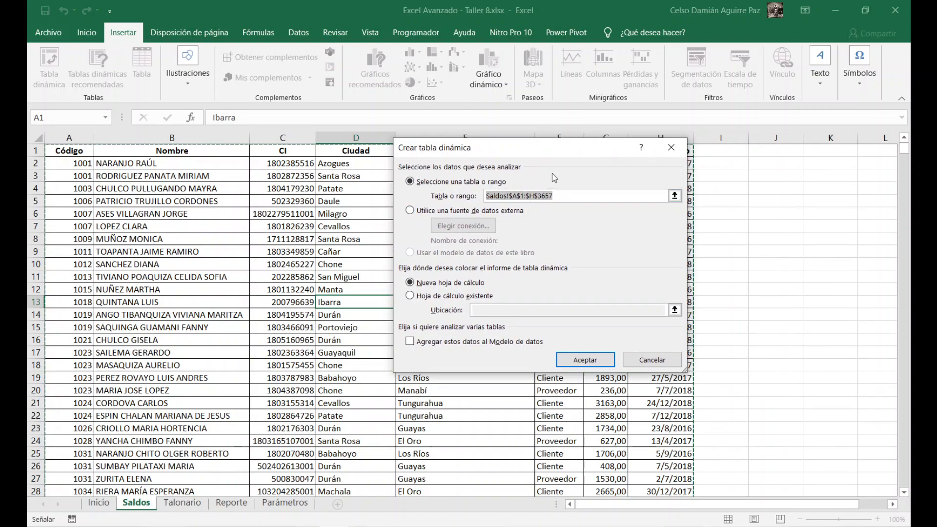
left_click_drag(548, 153, 470, 164)
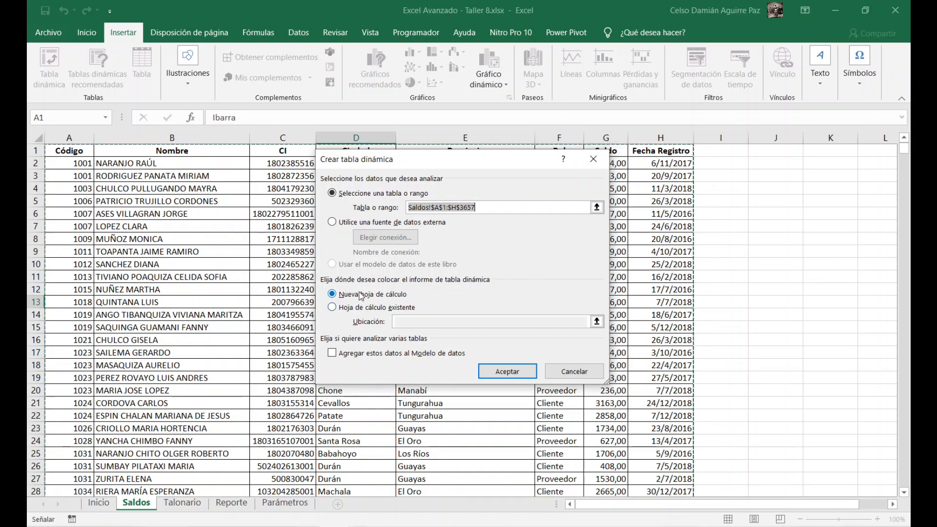
left_click(385, 296)
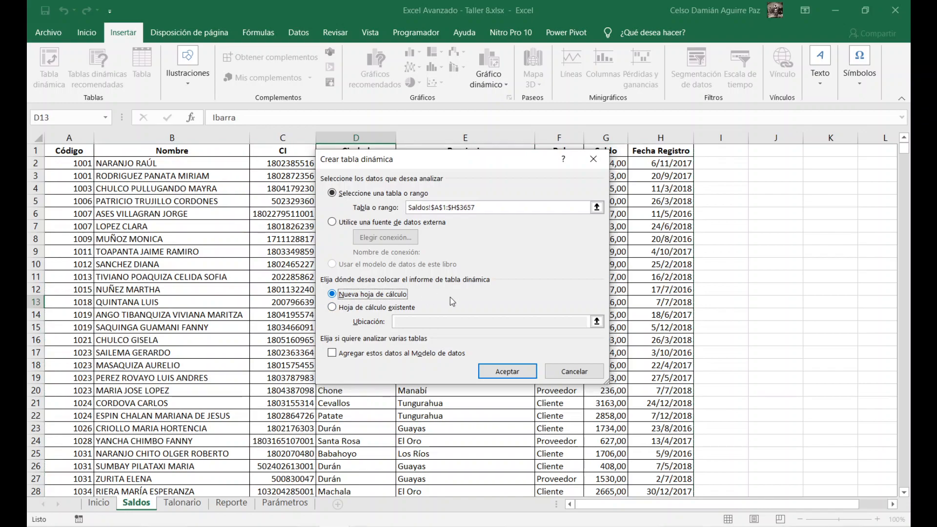
left_click(506, 371)
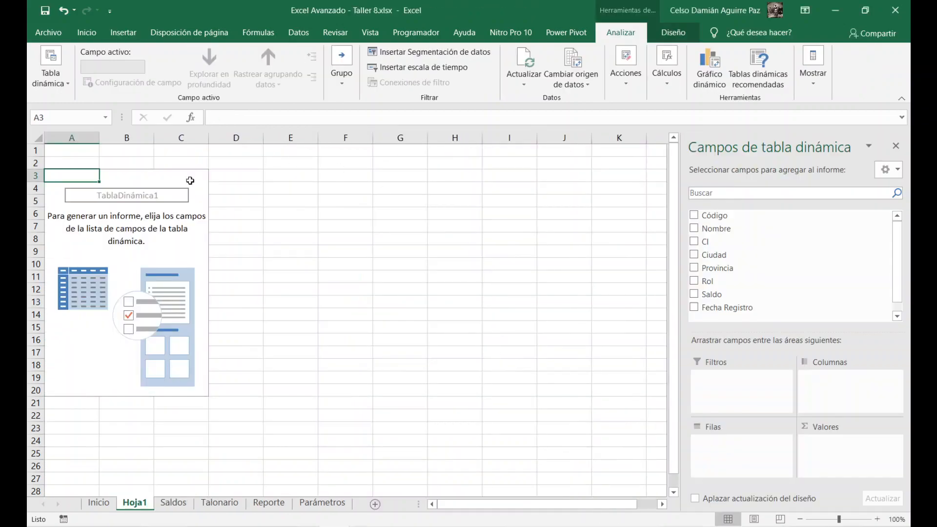
Rename the new pivot table sheet as Reportes.
double_click(140, 508)
type("Reportes")
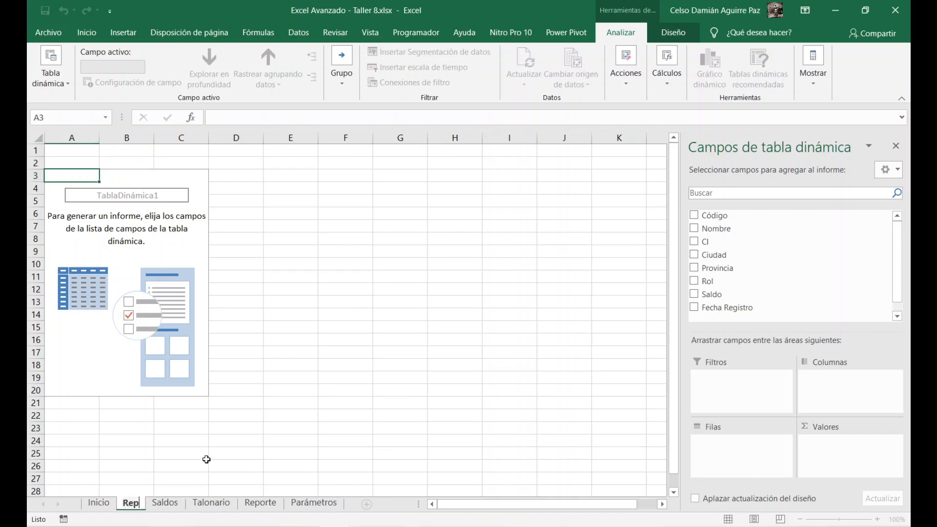
key("Return")
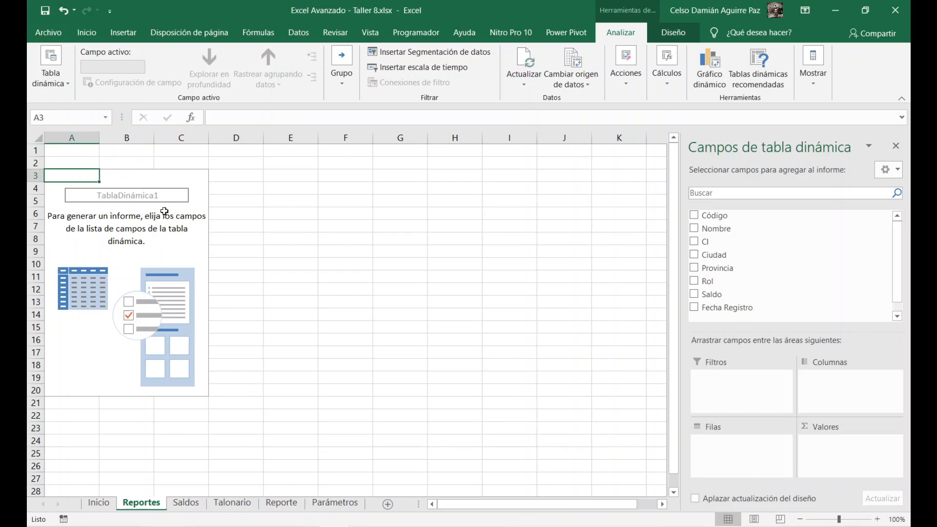
Place the Ciudad field in the pivot table's filters area and browse its list of cities.
left_click_drag(71, 177, 197, 391)
left_click_drag(83, 180, 191, 391)
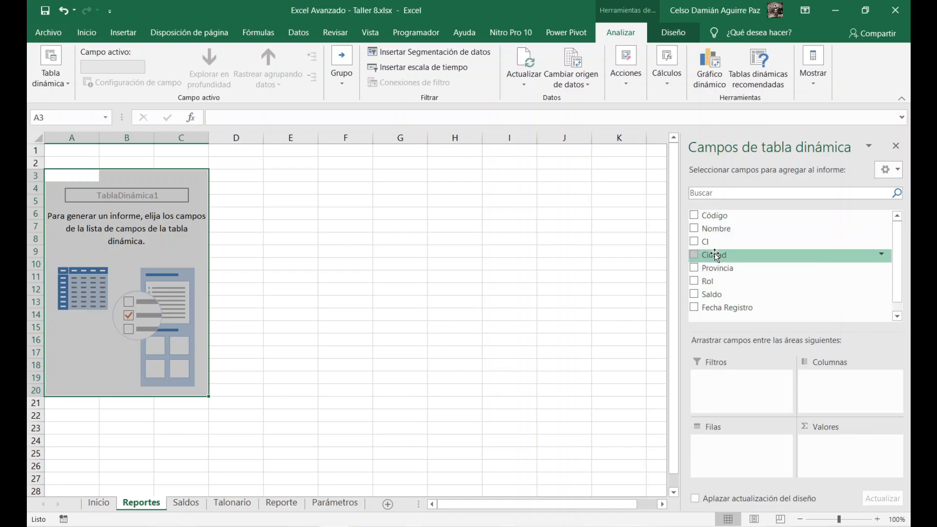
left_click_drag(713, 254, 718, 389)
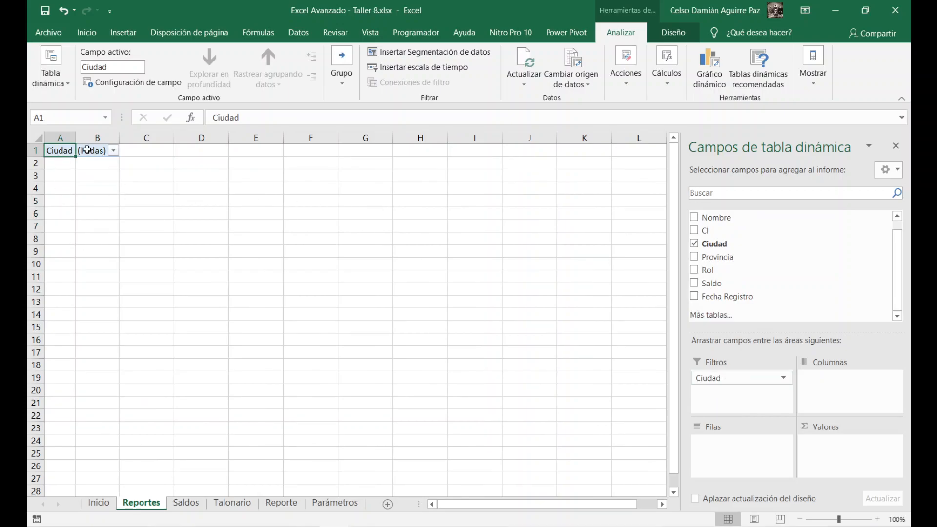
left_click(112, 152)
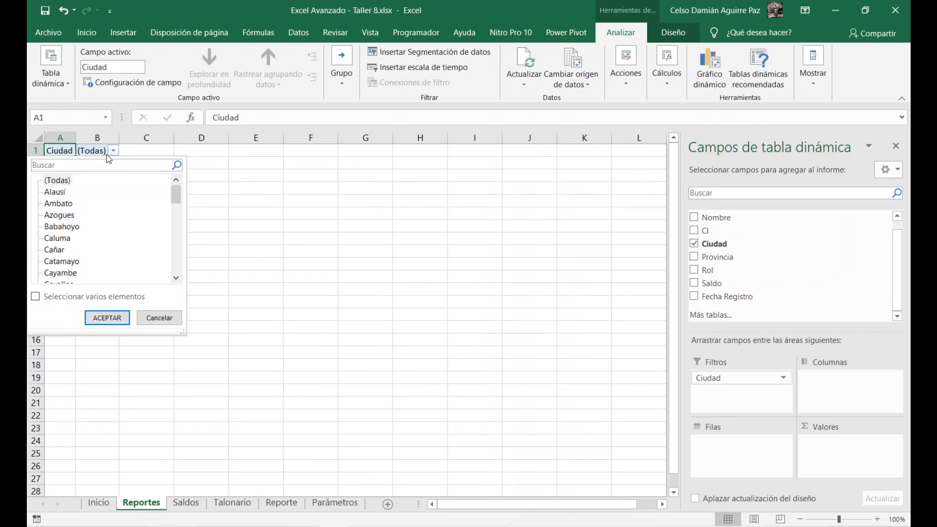
scroll(72, 251, "down", 15)
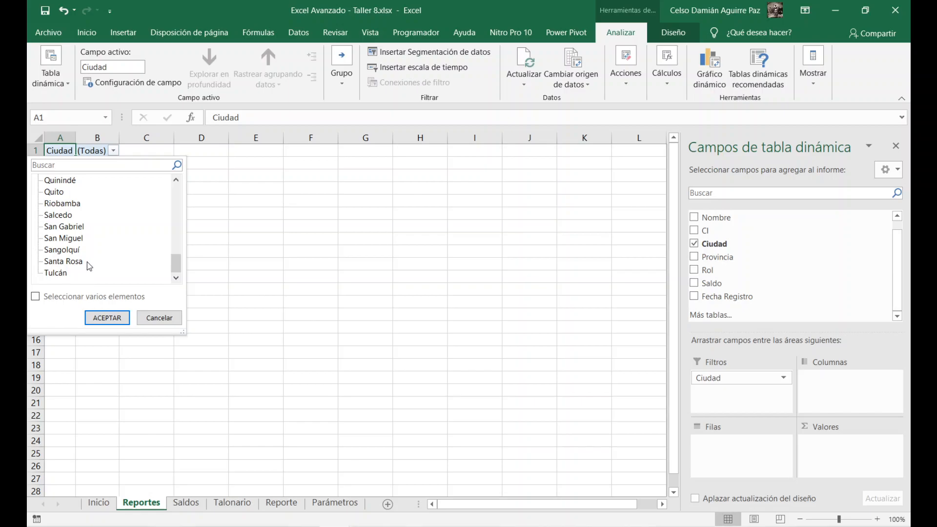
scroll(87, 262, "up", 15)
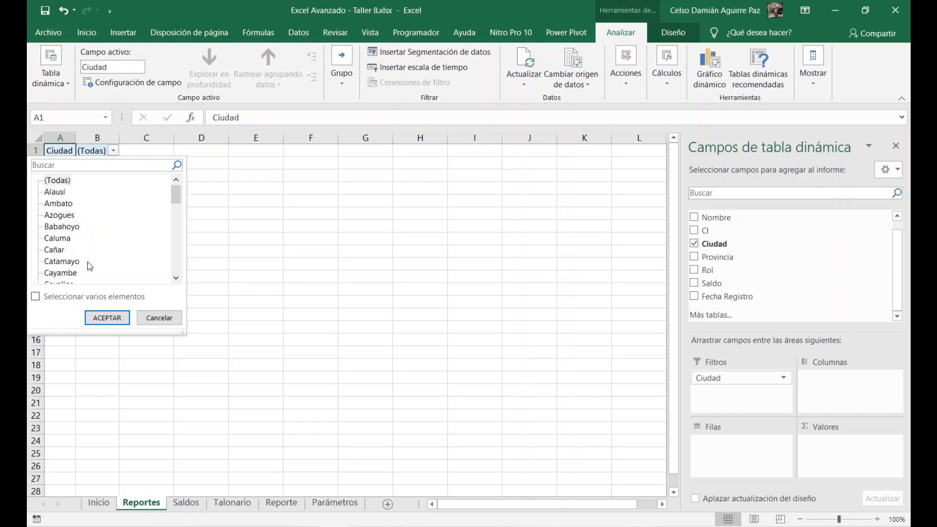
left_click(113, 151)
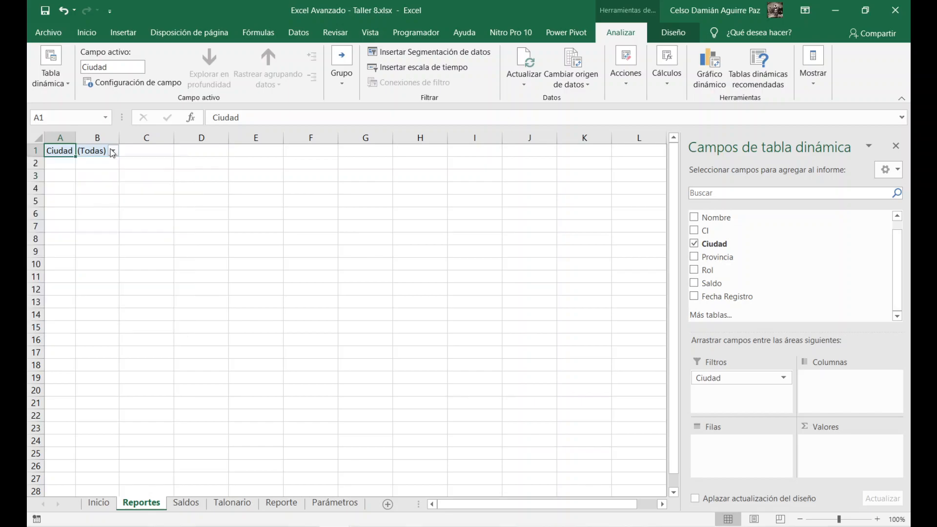
Take the Ciudad field out of the filters and place it in the pivot table's columns area.
left_click_drag(714, 381, 733, 367)
left_click_drag(721, 382, 727, 250)
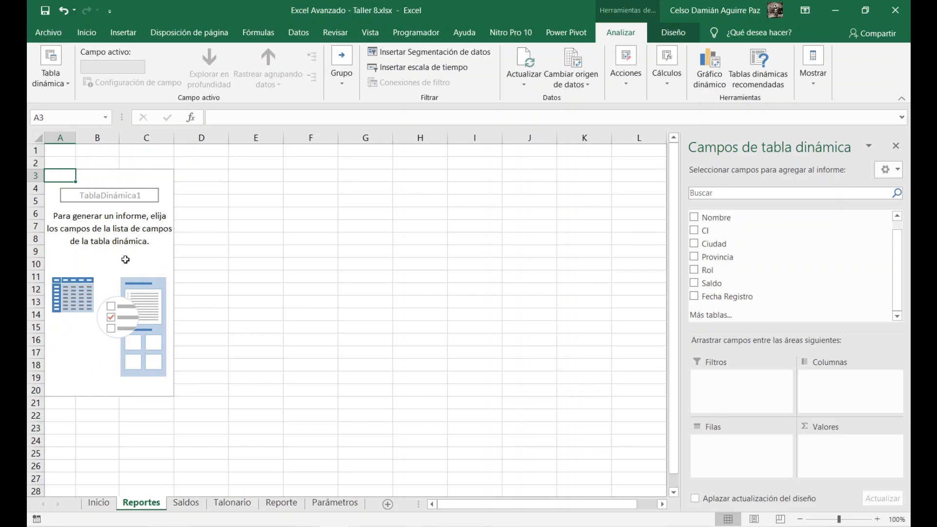
scroll(117, 281, "up", 2)
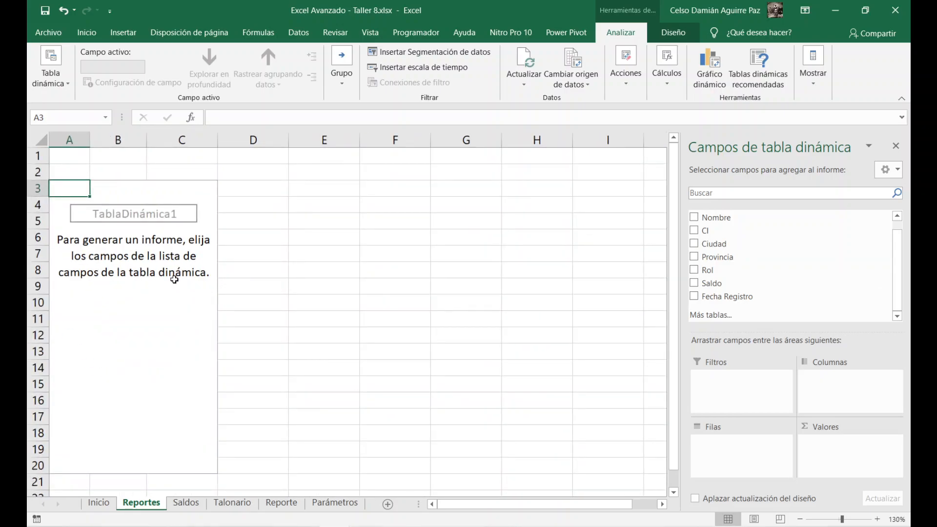
scroll(174, 279, "down", 1)
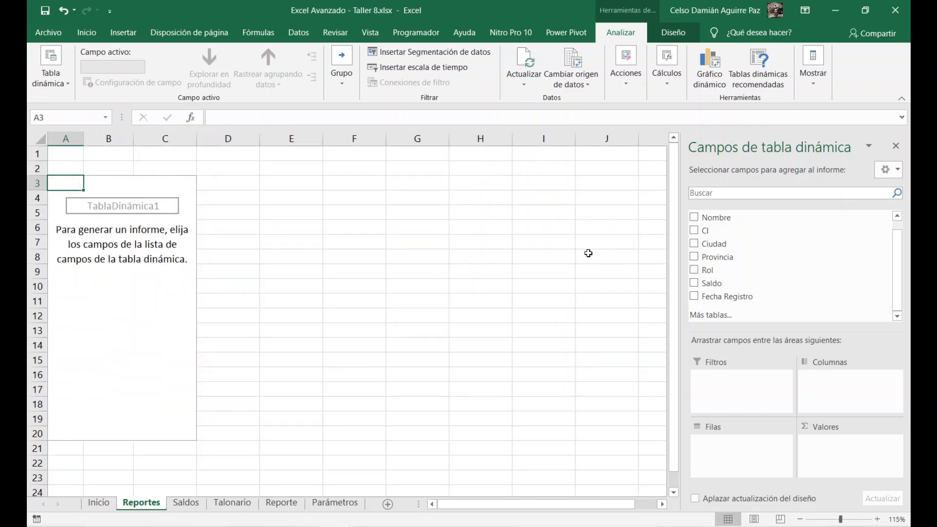
left_click_drag(715, 244, 832, 391)
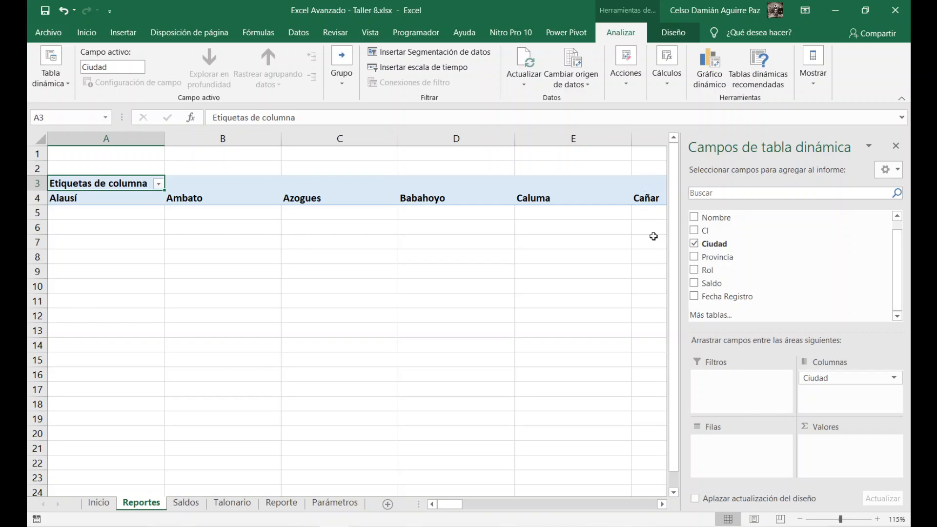
Examine how the city headings spread across row 4 and its worksheet columns.
left_click(30, 199)
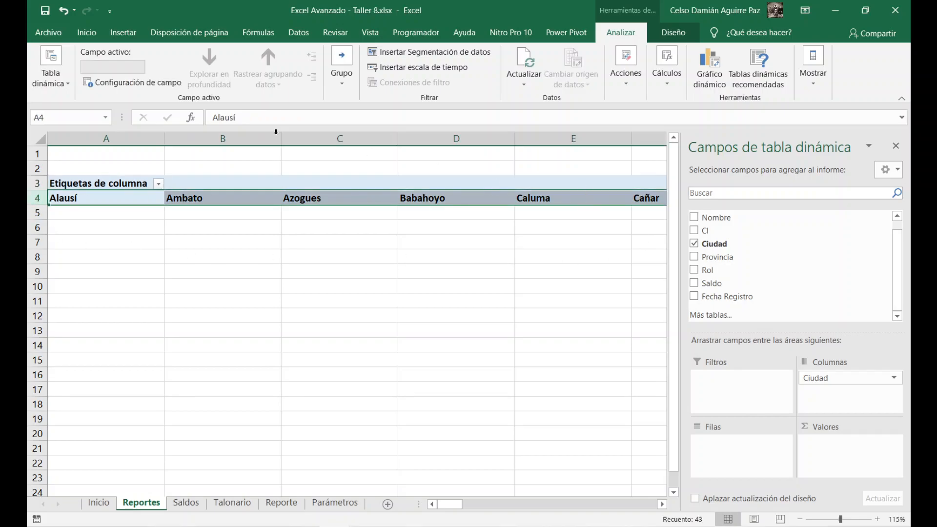
left_click(138, 132)
left_click(223, 135)
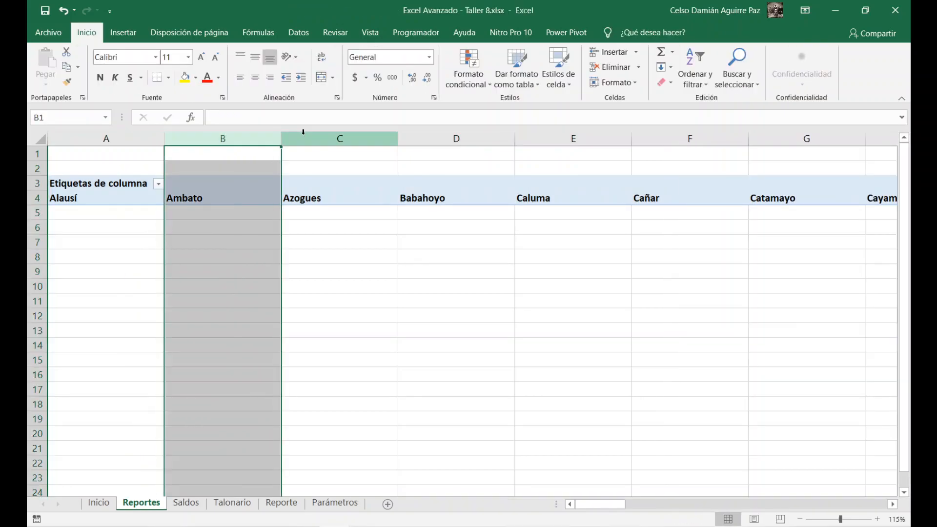
left_click(315, 133)
left_click(456, 139)
left_click(520, 139)
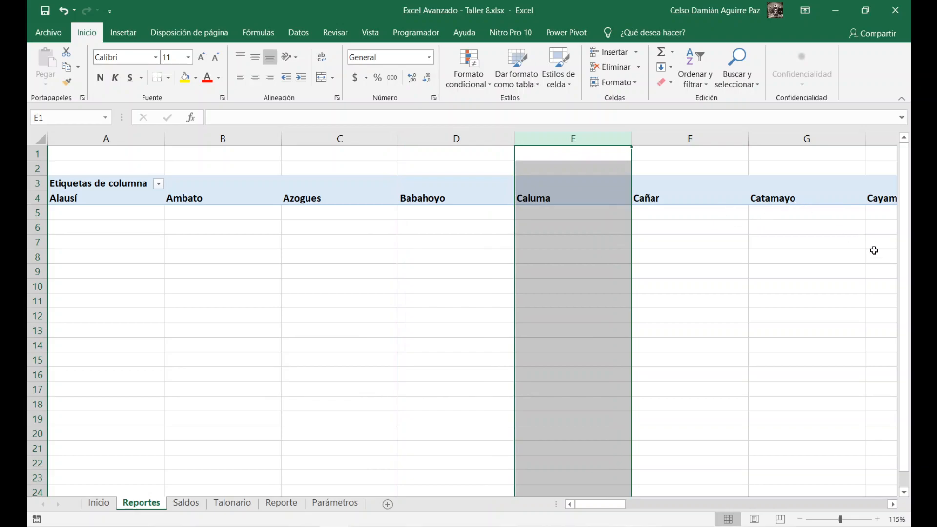
left_click(520, 198)
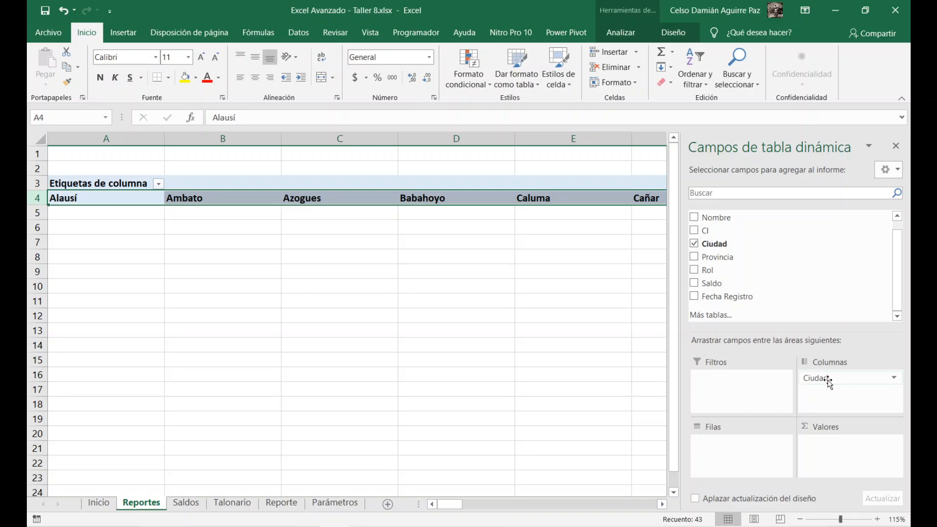
Move the Ciudad field from columns to rows and review the city labels listed in column A.
left_click_drag(822, 382, 716, 449)
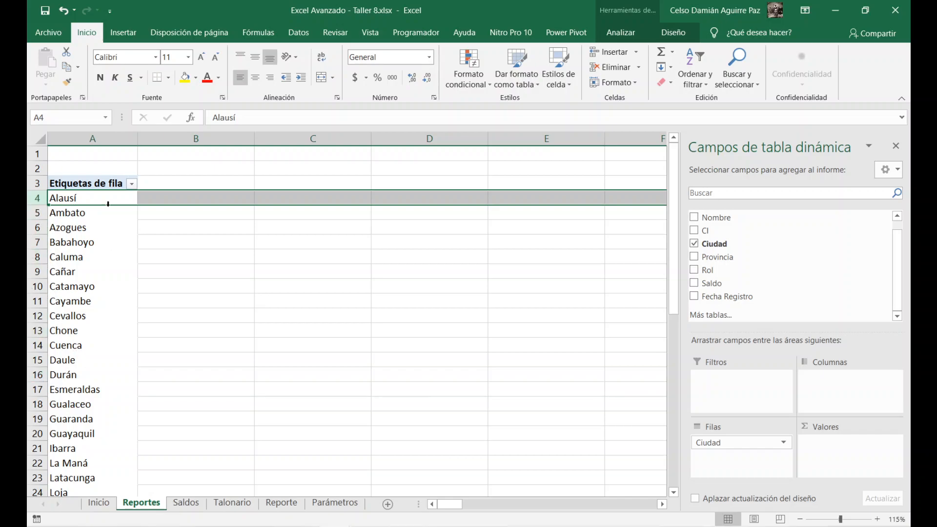
left_click(93, 138)
left_click(91, 416)
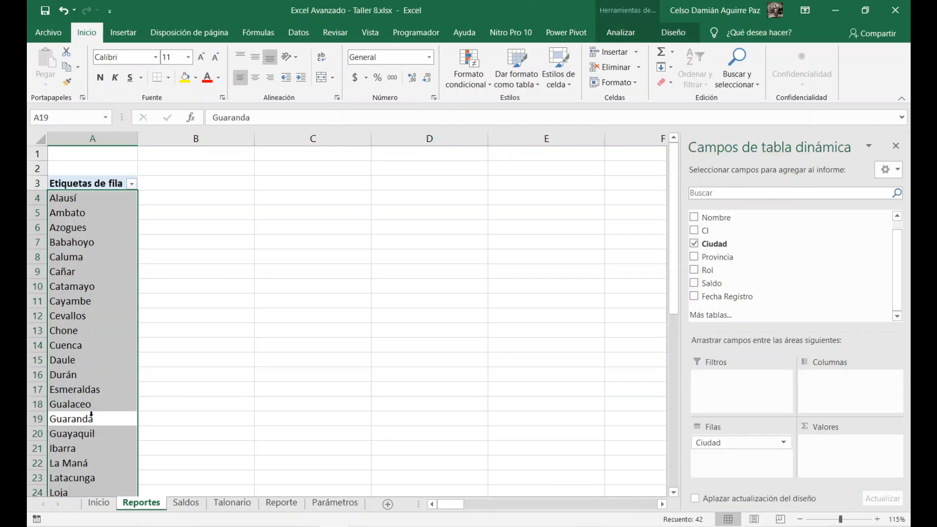
left_click(91, 315)
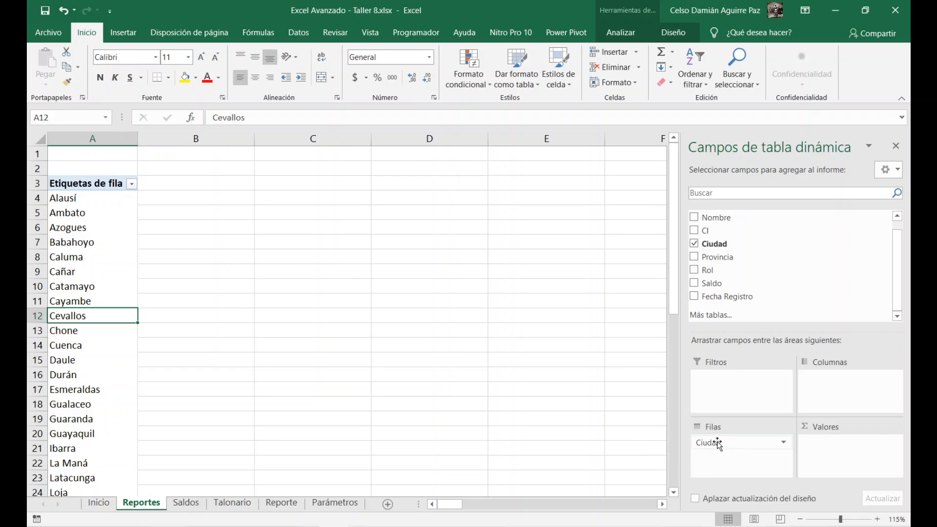
left_click(84, 198)
left_click(77, 293)
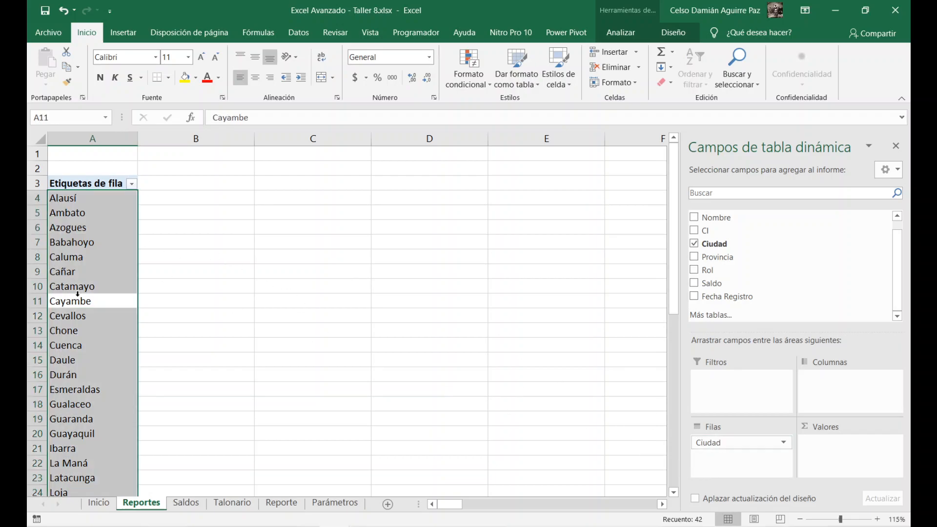
left_click(74, 398)
left_click(73, 331)
left_click(76, 232)
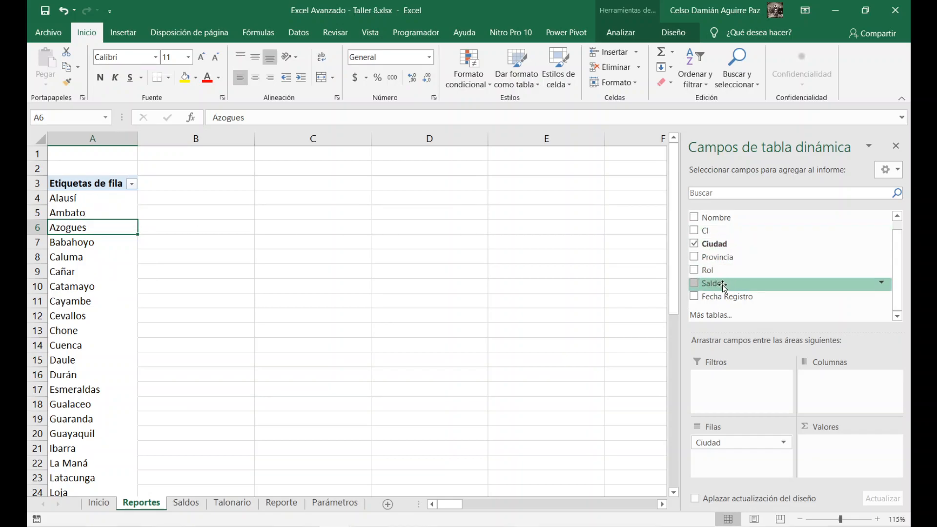
Add the Saldo field to the pivot table's values area as a sum and review the amounts per city.
left_click_drag(721, 282, 836, 451)
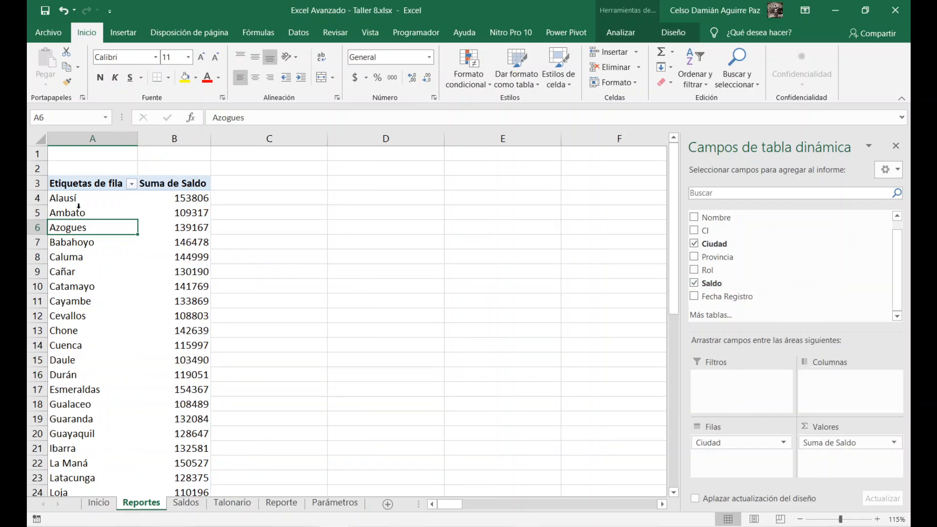
mouse_move(150, 201)
mouse_move(166, 423)
Remove the Ciudad field from the rows area and select the overall Saldo sum in A4.
left_click_drag(725, 443, 749, 258)
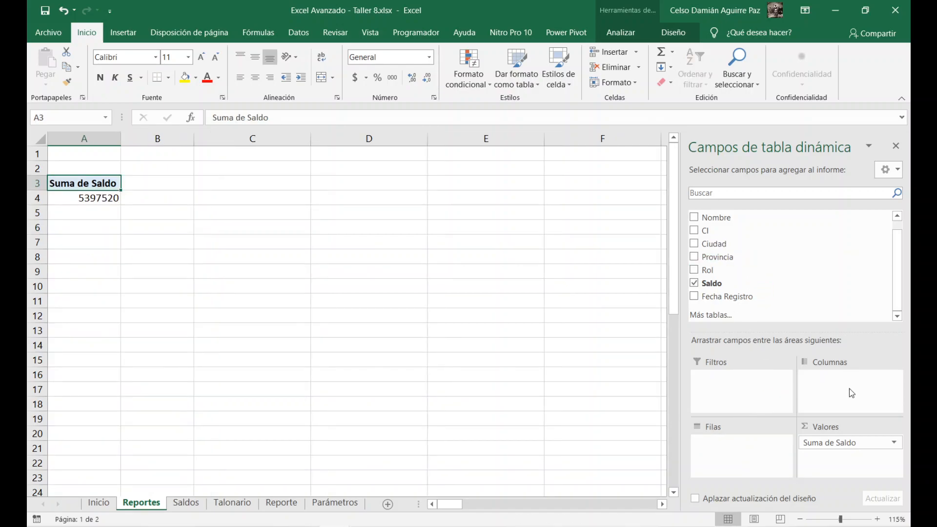
left_click(62, 199)
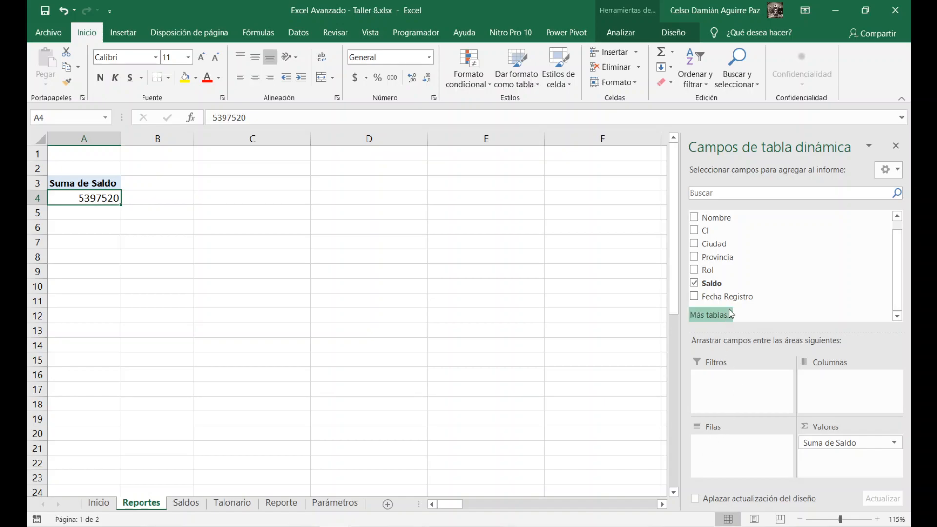
Add the Rol field to the pivot table's rows area and review the Saldo sums for Cliente and Proveedor.
left_click_drag(706, 270, 714, 462)
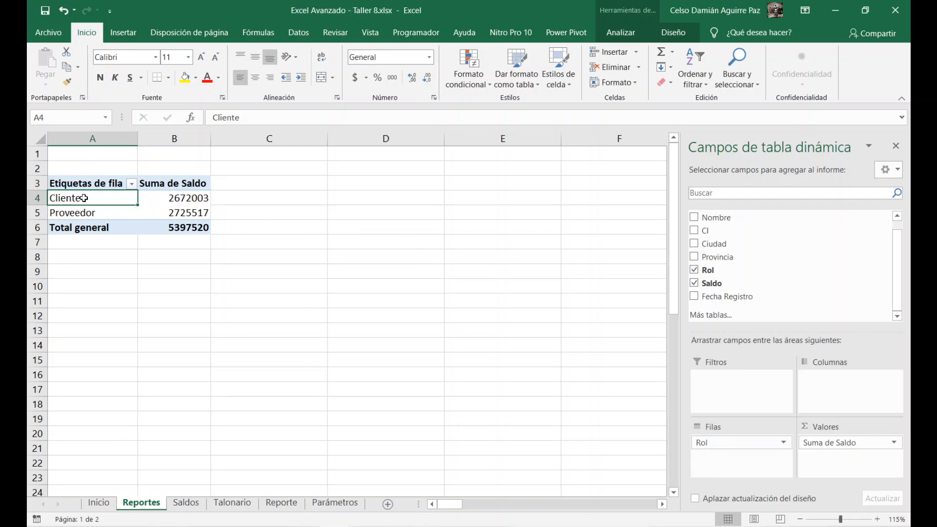
left_click(162, 197)
left_click(98, 211)
left_click(172, 212)
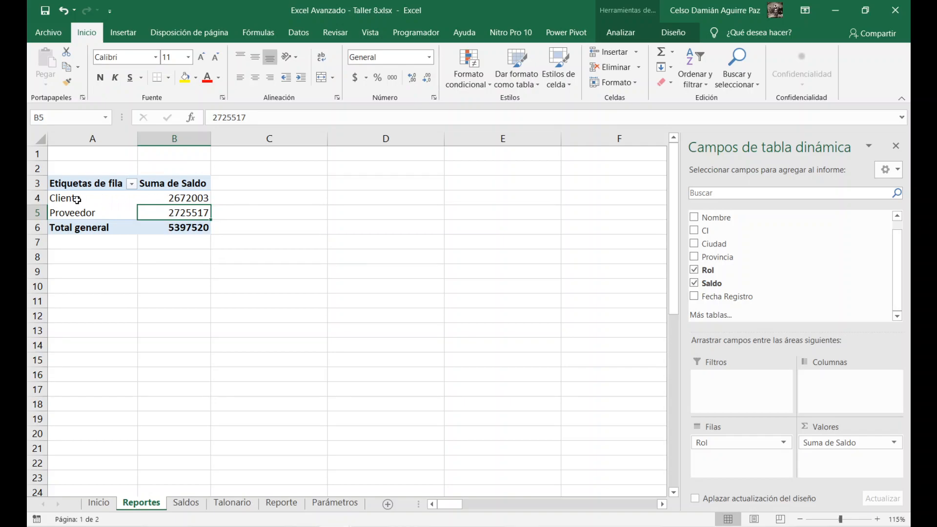
left_click_drag(75, 200, 198, 224)
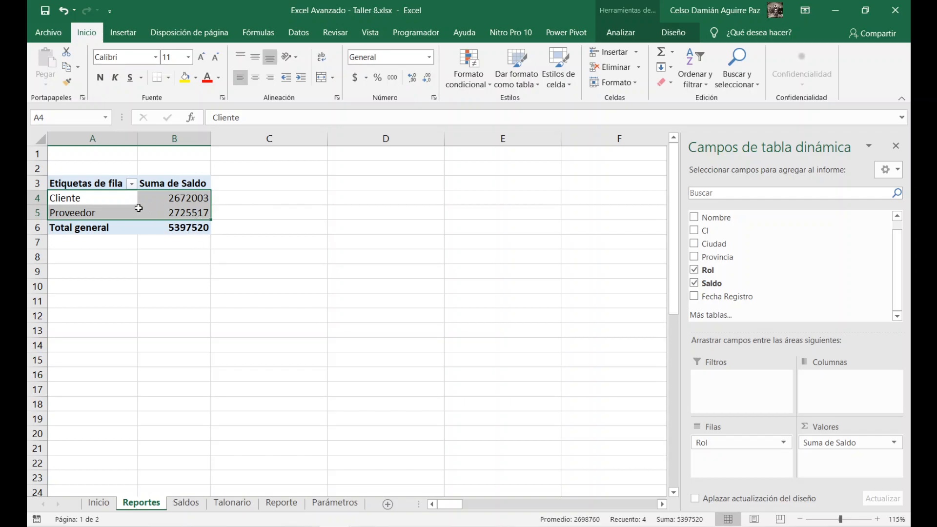
left_click(89, 199)
left_click(163, 199)
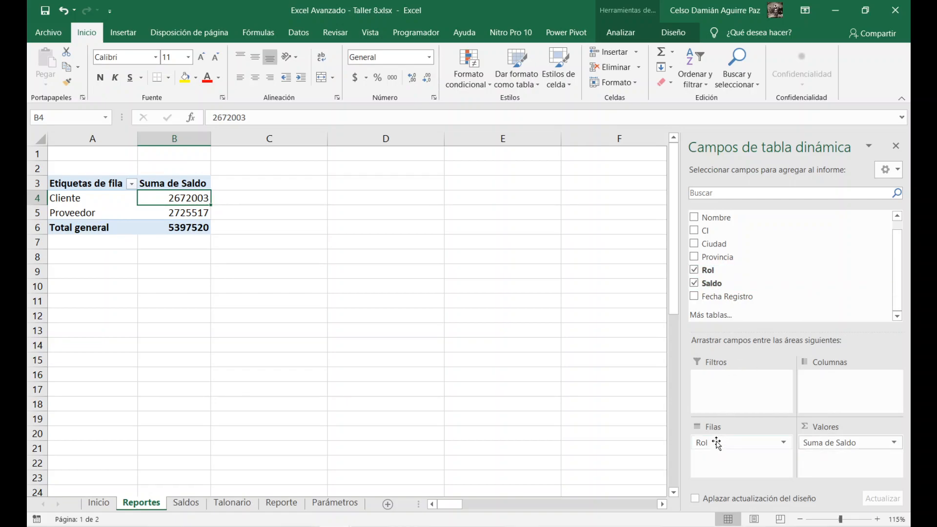
Replace the Rol field with Ciudad in the rows area and review the Saldo sums down the city list.
mouse_move(723, 444)
left_mouse_down()
mouse_move(733, 255)
mouse_move(723, 274)
mouse_move(716, 243)
mouse_move(734, 412)
mouse_move(720, 448)
left_mouse_up()
left_click(77, 227)
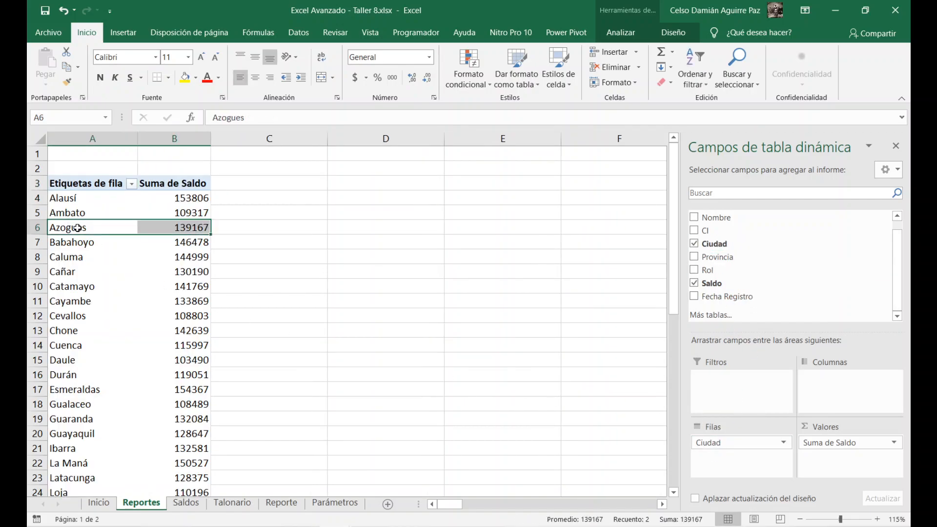
scroll(77, 227, "down", 6)
scroll(67, 338, "down", 3)
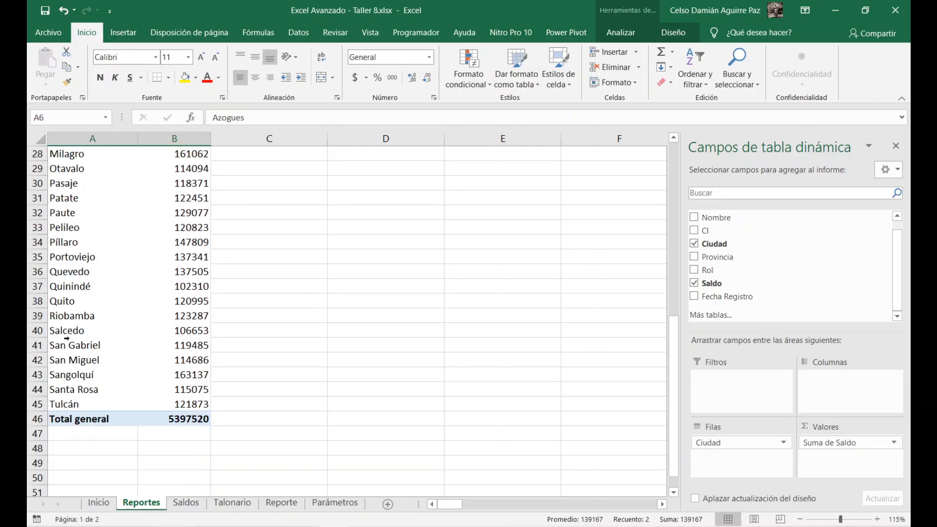
scroll(93, 337, "up", 9)
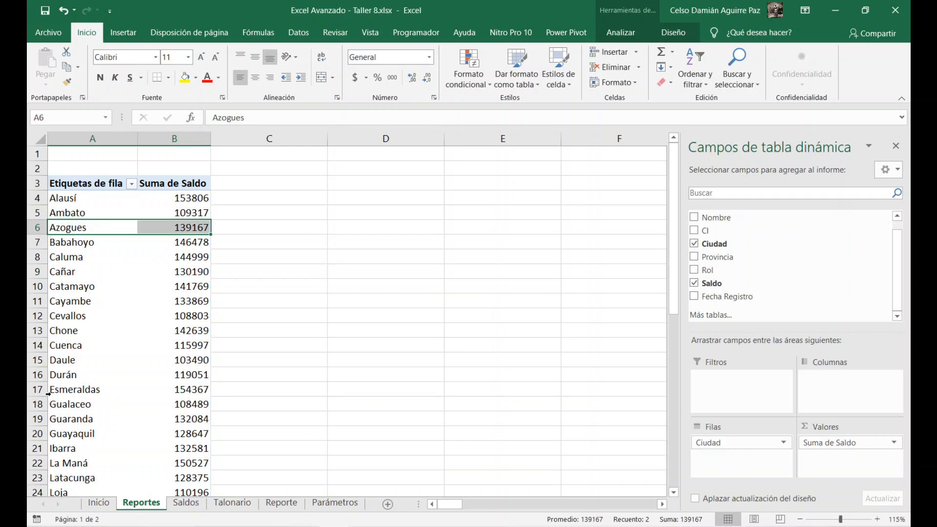
scroll(98, 323, "down", 7)
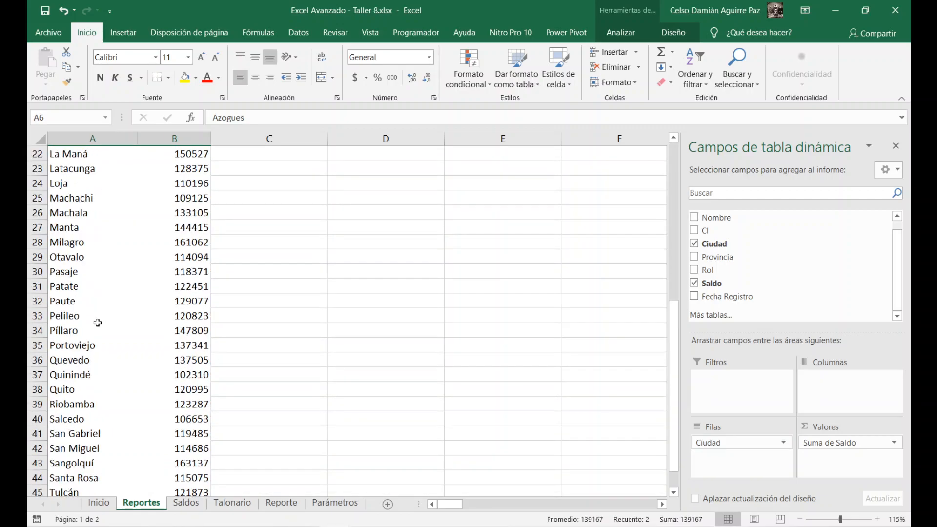
scroll(98, 323, "up", 7)
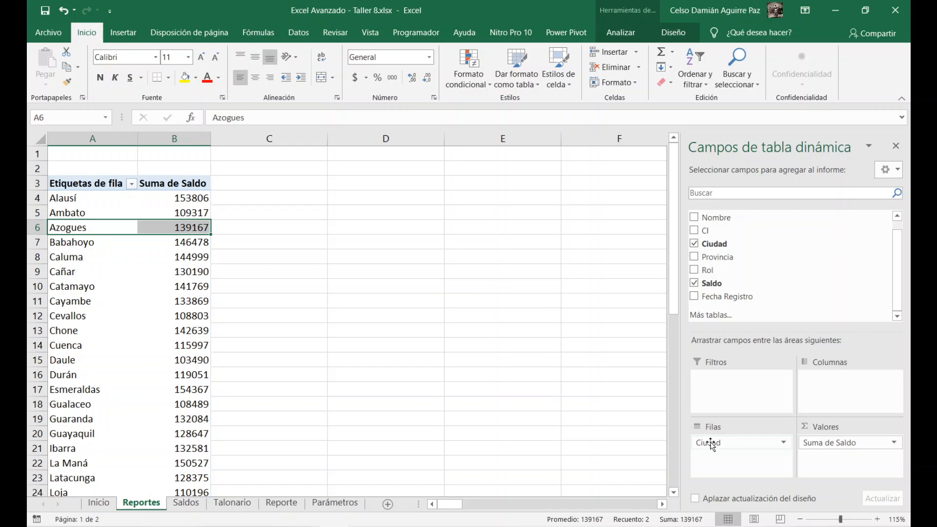
Try the Ciudad field in the columns area, review the horizontal layout, and move the field back to rows.
left_click_drag(712, 445, 840, 397)
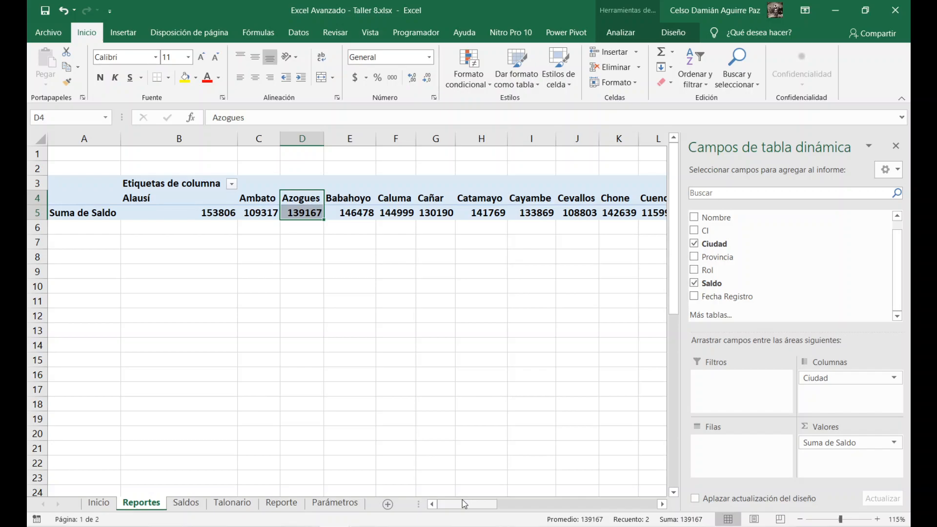
left_click_drag(464, 504, 578, 503)
left_click_drag(455, 508, 441, 503)
left_click_drag(450, 508, 503, 502)
left_click_drag(640, 496, 436, 507)
left_click_drag(847, 381, 710, 429)
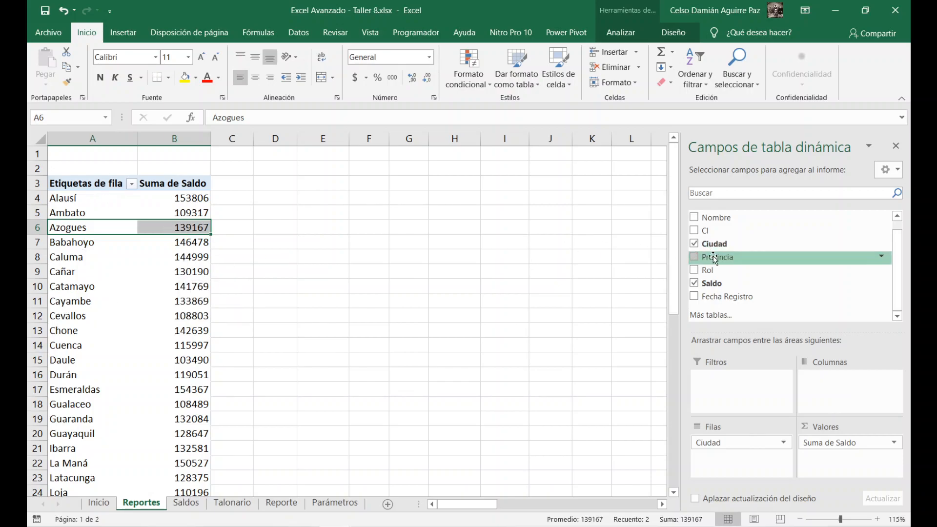
Add the Rol field to the columns area and review Alausí's Saldo amounts for Cliente, Proveedor and the grand total.
left_click_drag(709, 275, 836, 395)
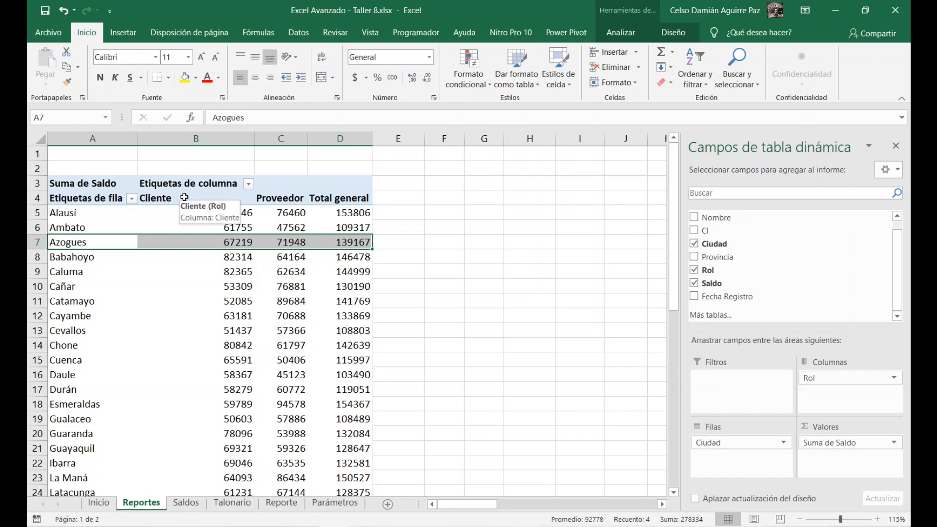
left_click(62, 213)
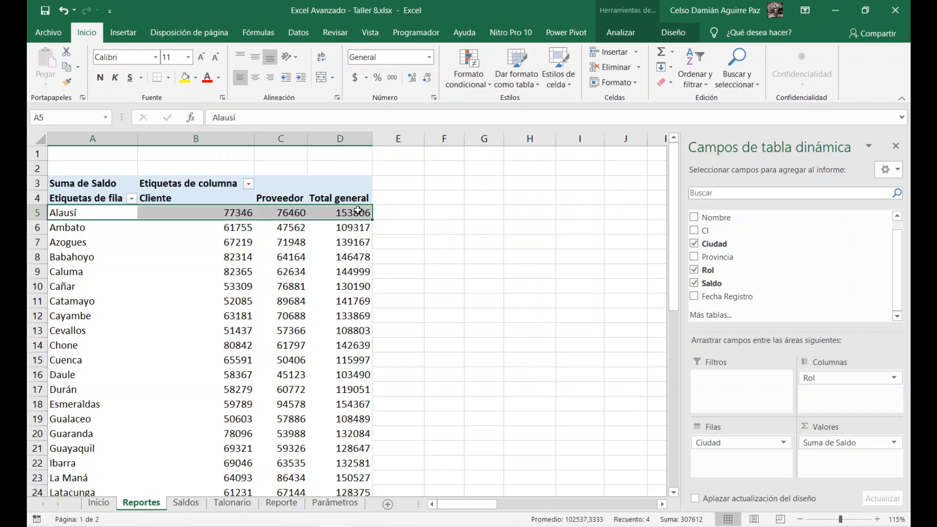
mouse_move(359, 213)
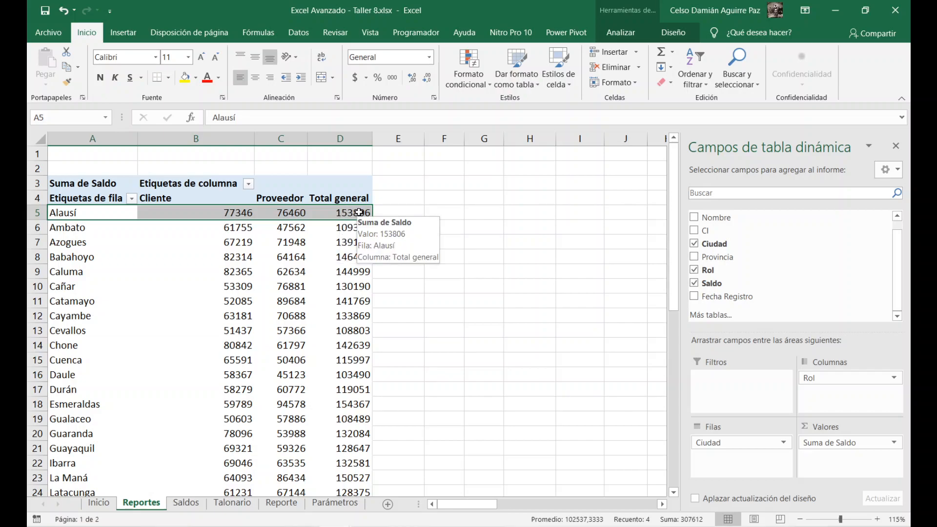
mouse_move(179, 213)
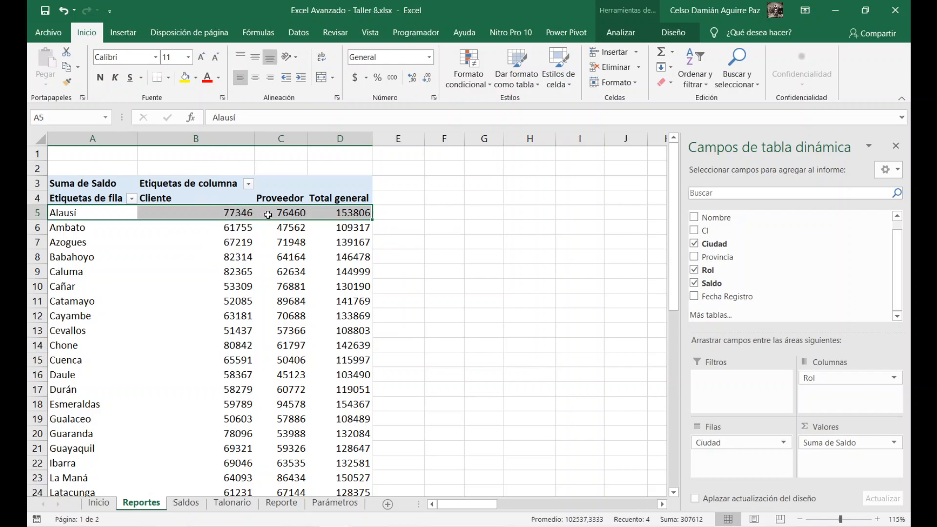
mouse_move(281, 214)
mouse_move(276, 339)
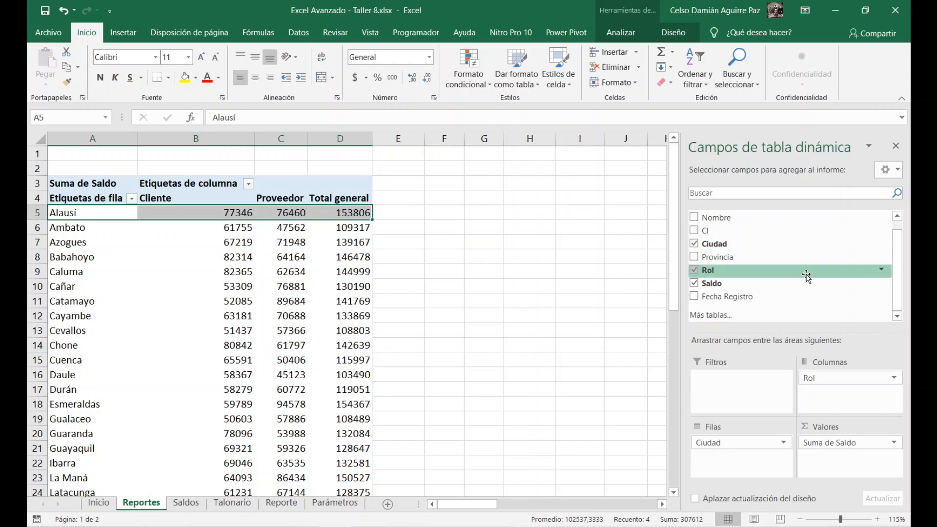
Move the Rol field from columns to the filters area and filter the report by Cliente.
left_click_drag(840, 381, 783, 279)
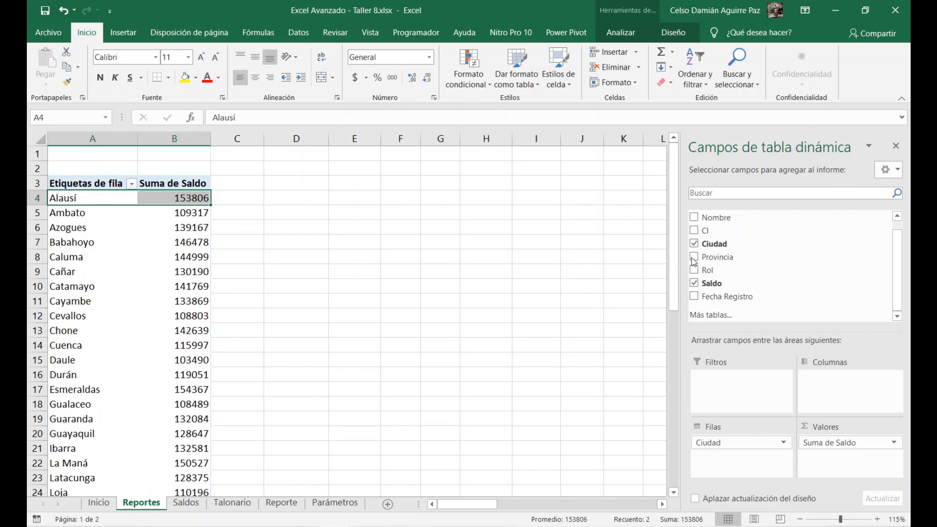
left_click_drag(709, 271, 731, 381)
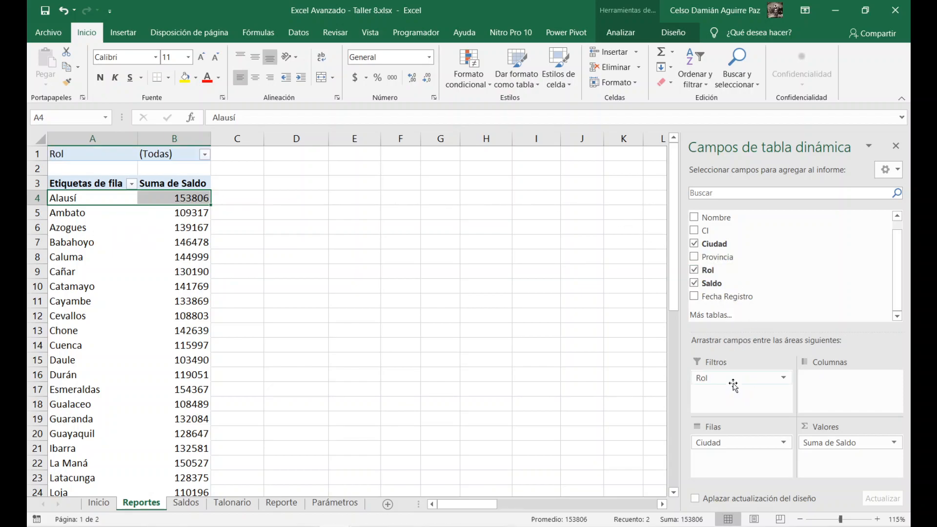
left_click(54, 154)
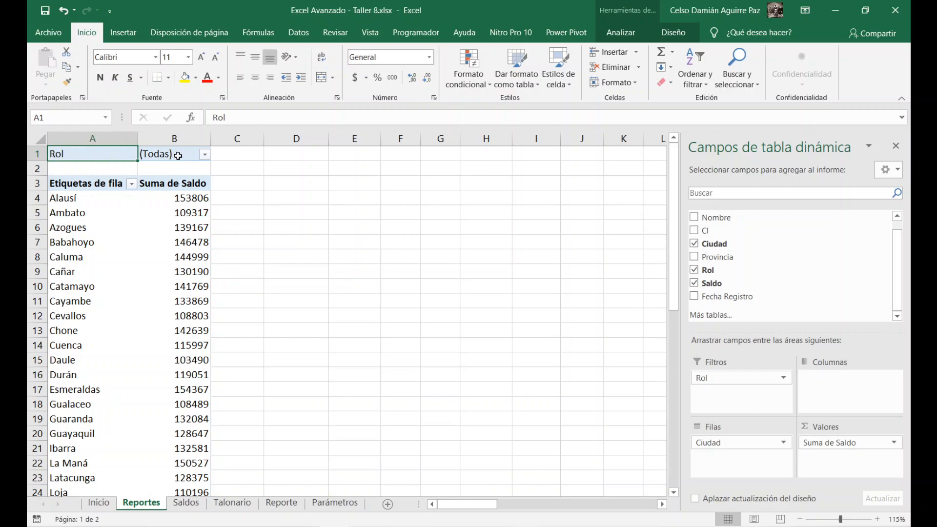
left_click(205, 155)
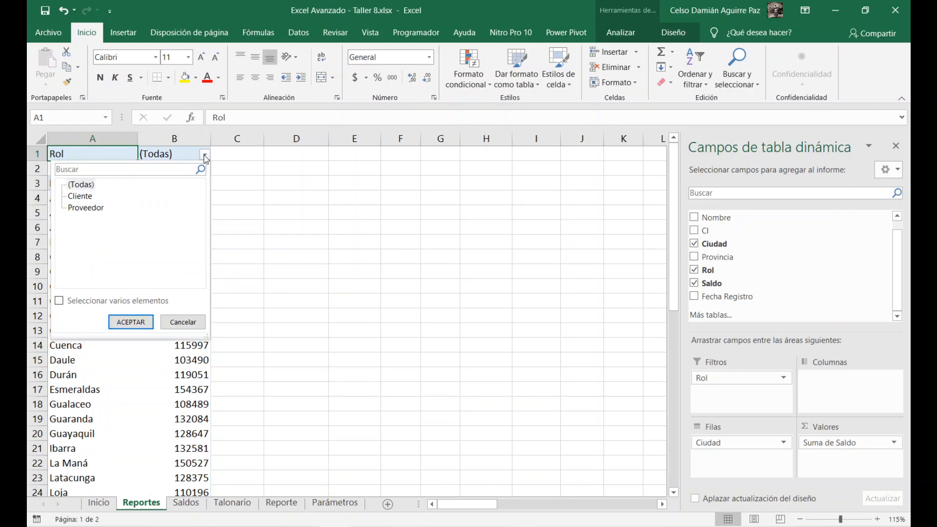
left_click(82, 196)
left_click(119, 324)
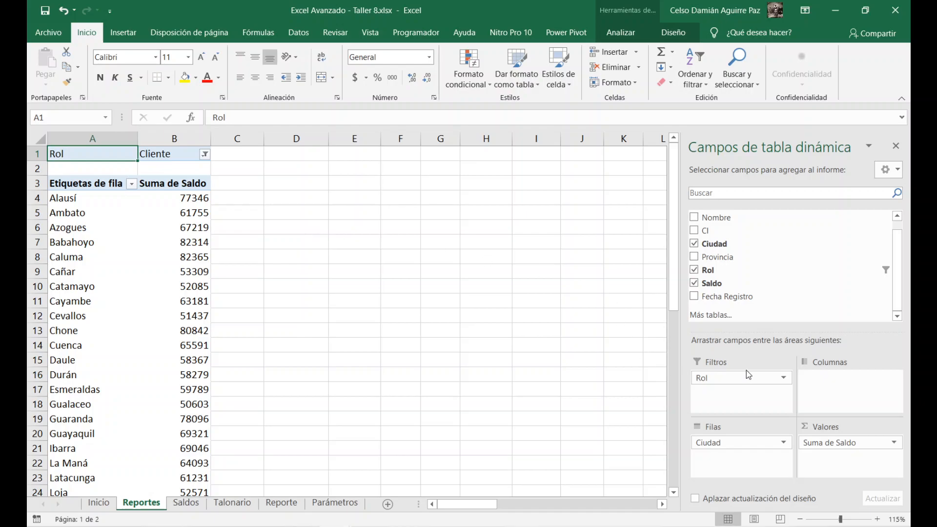
Reset the Rol report filter to (Todas).
left_click(205, 155)
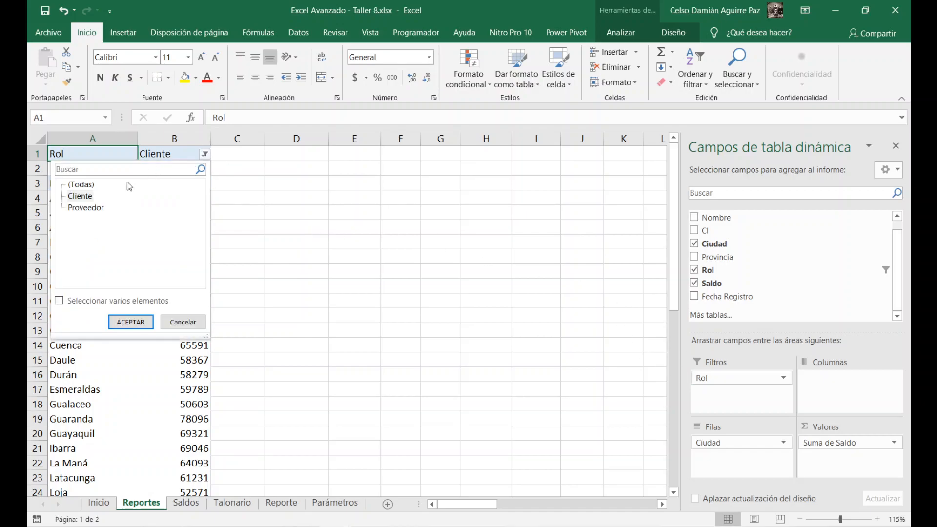
left_click(81, 185)
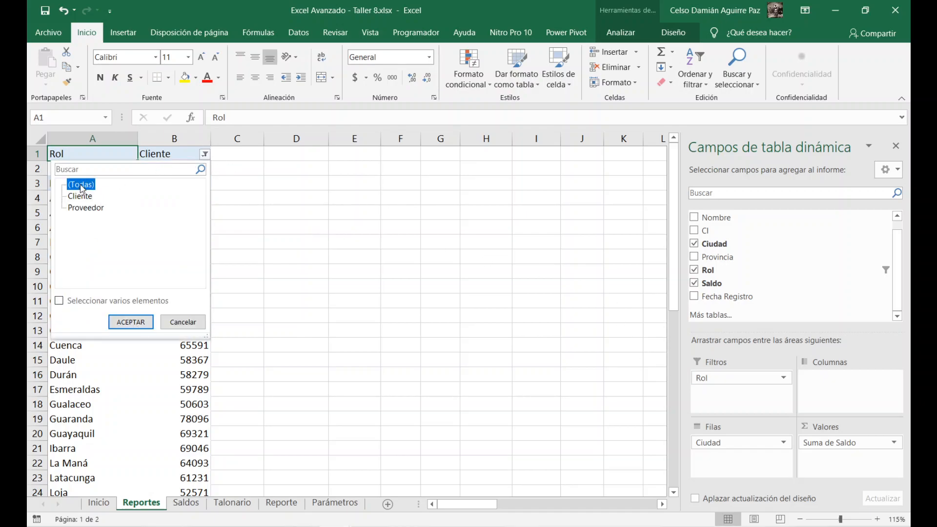
left_click(131, 322)
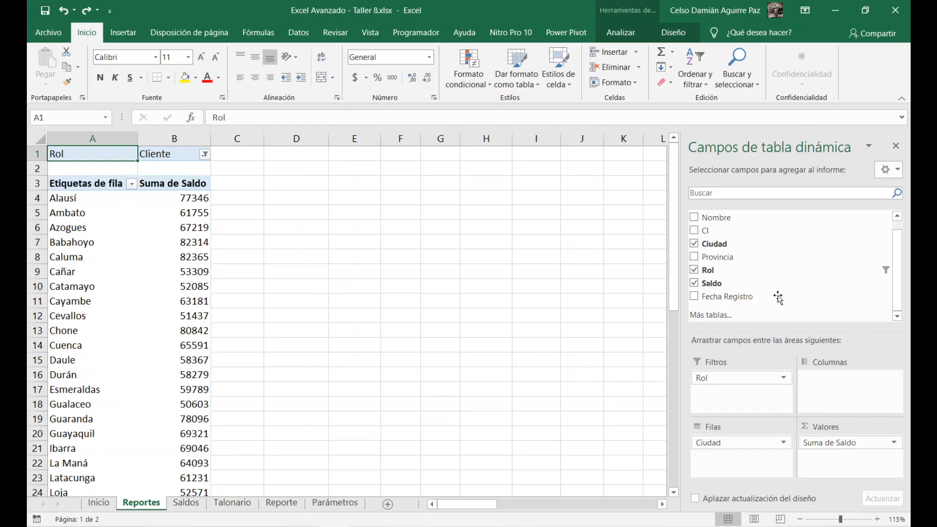
left_click(205, 154)
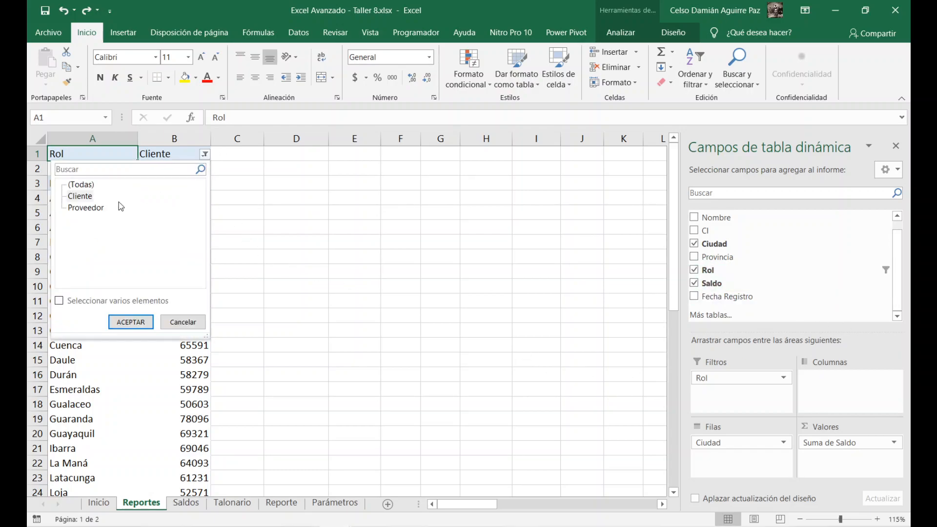
left_click(76, 184)
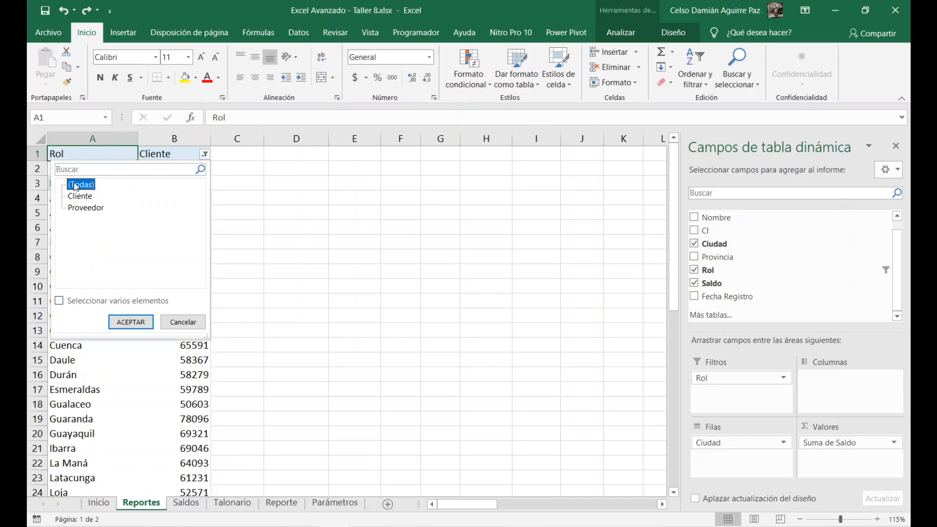
left_click(131, 323)
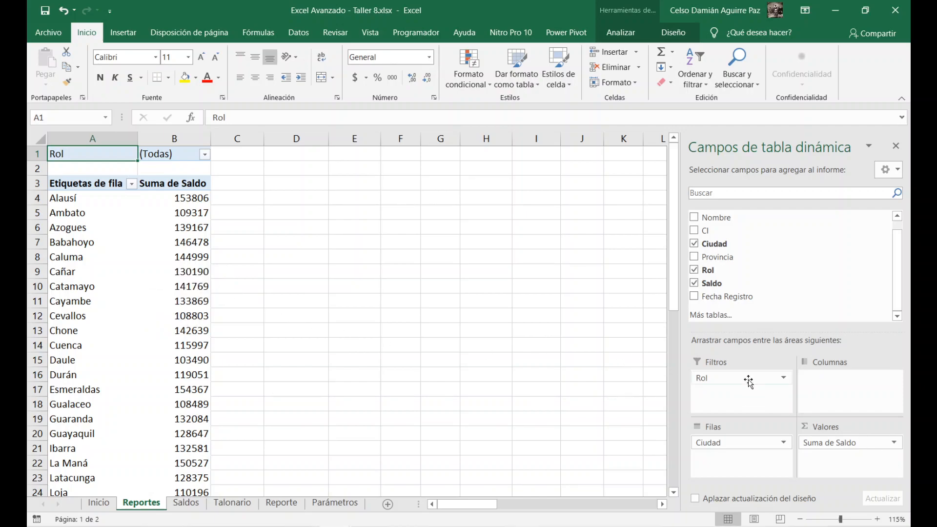
Remove Ciudad from rows and Rol from filters, leaving Rol as the pivot table's only row field.
left_click_drag(734, 444, 753, 273)
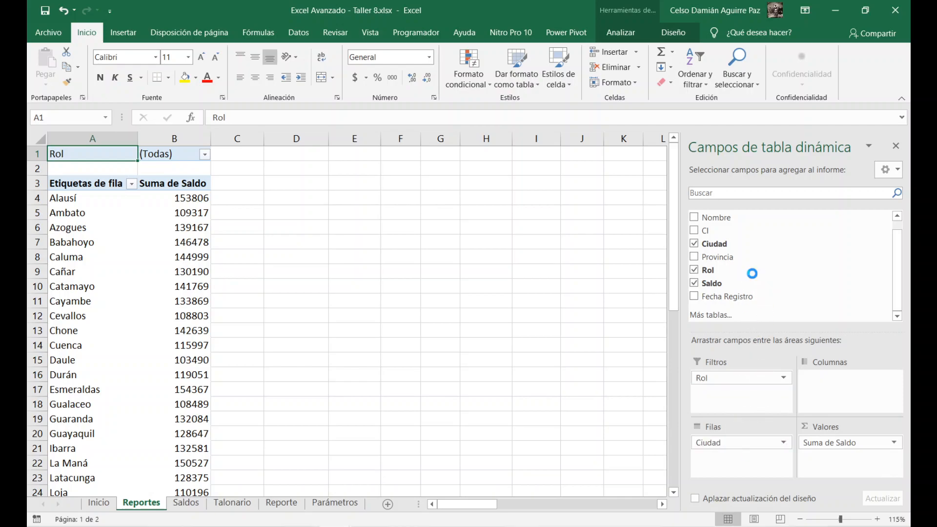
left_click_drag(733, 377, 748, 274)
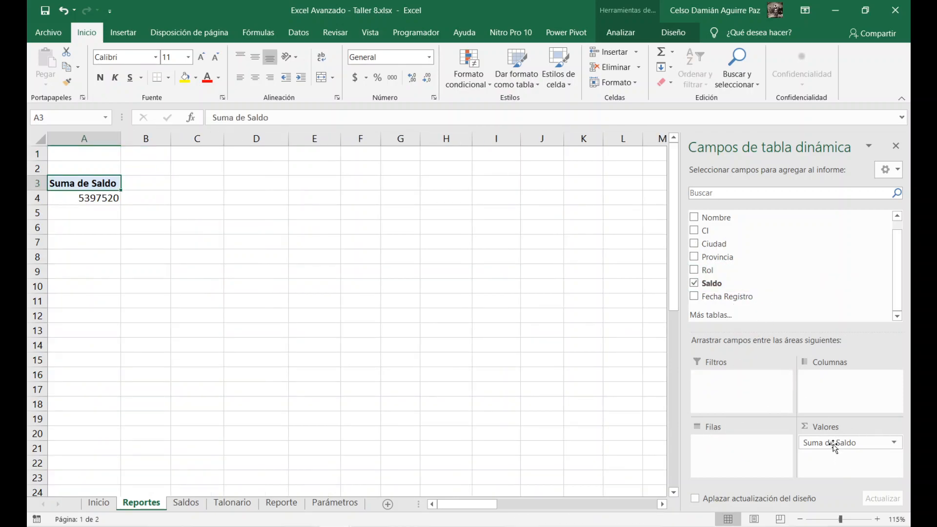
left_click_drag(717, 270, 733, 471)
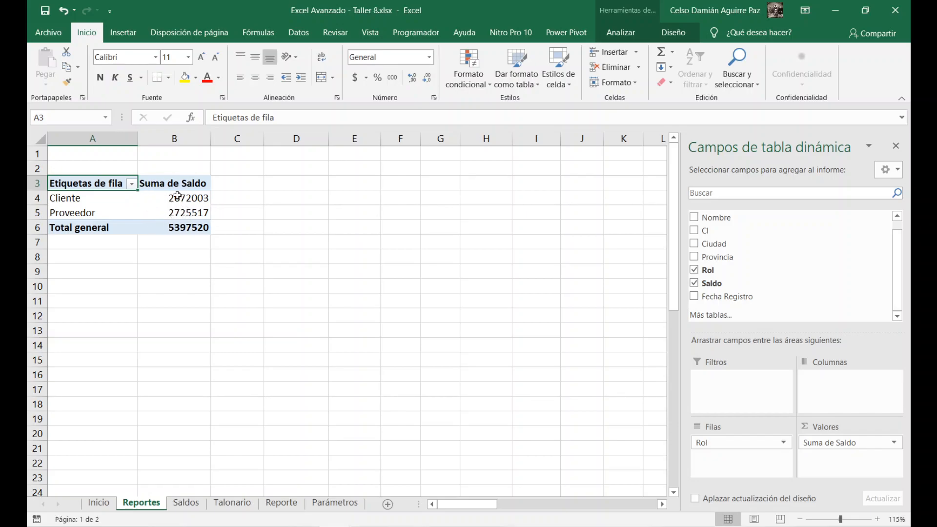
mouse_move(184, 199)
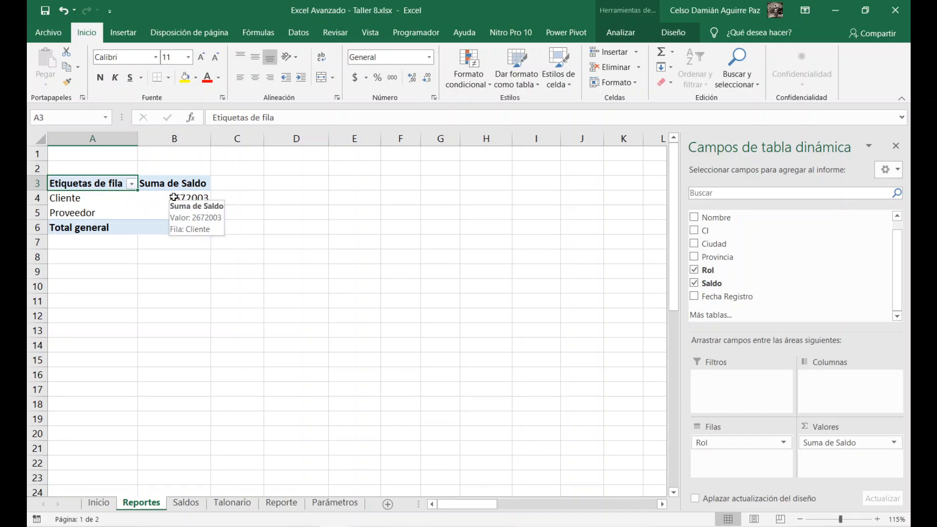
Summarize the pivot table's Saldo values by Promedio instead of Suma.
right_click(167, 197)
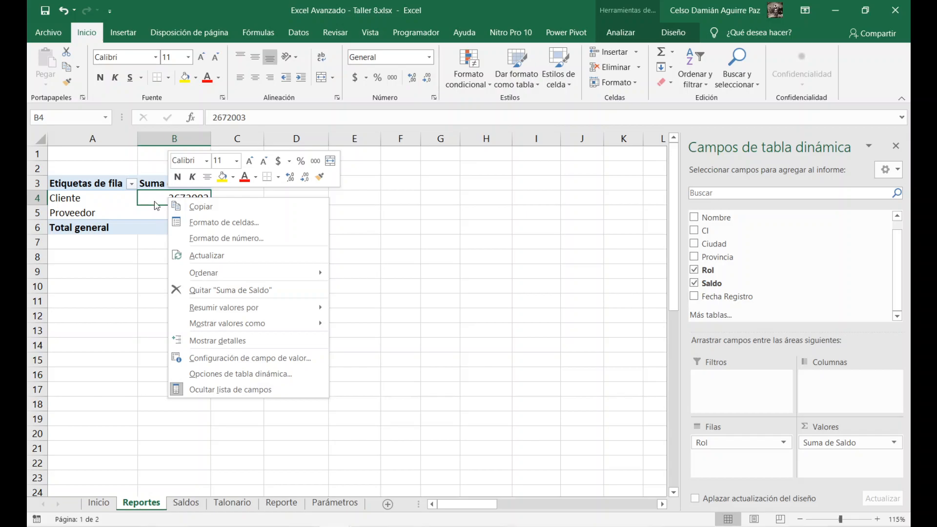
mouse_move(271, 307)
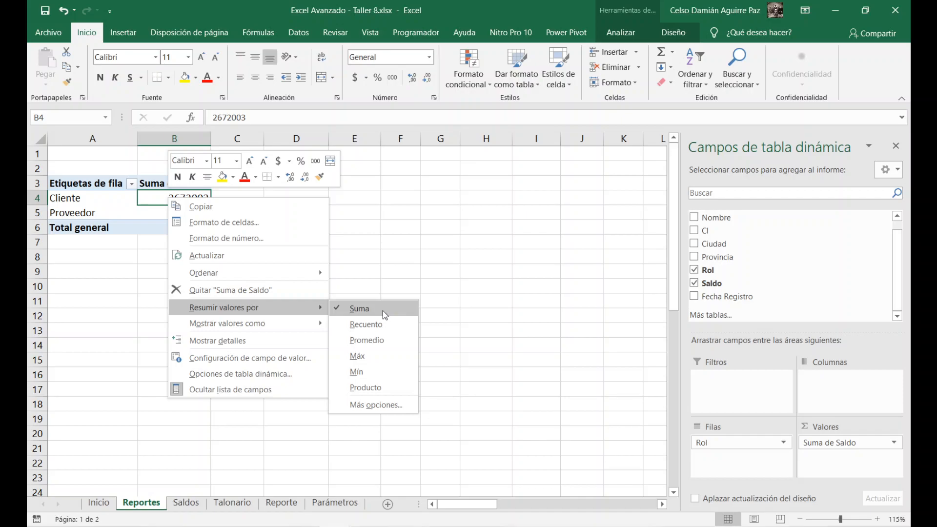
key("Escape")
left_click(368, 341)
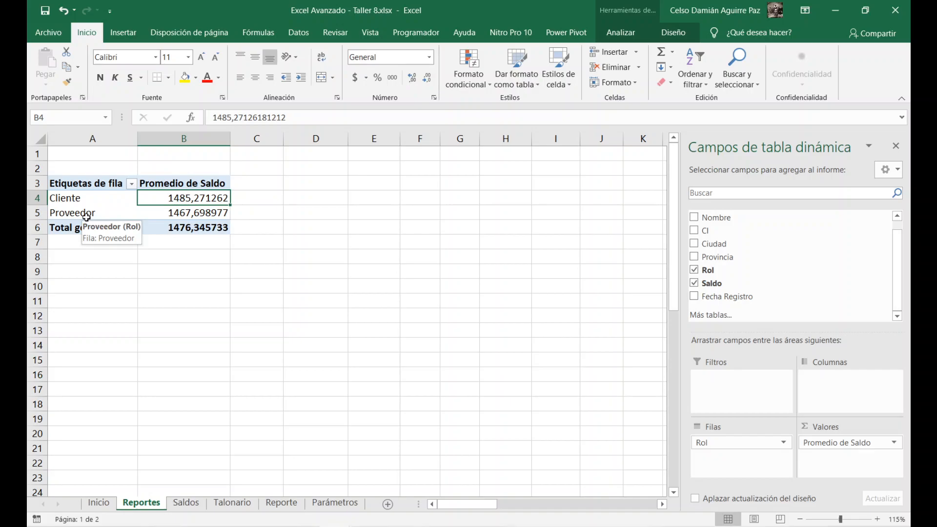
Summarize the pivot table's Saldo values by Suma instead of Promedio.
right_click(182, 201)
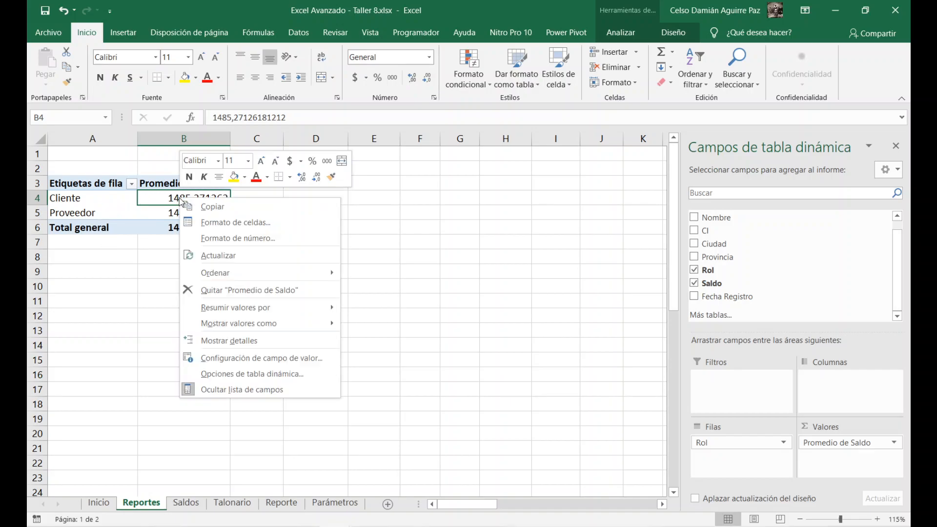
mouse_move(301, 314)
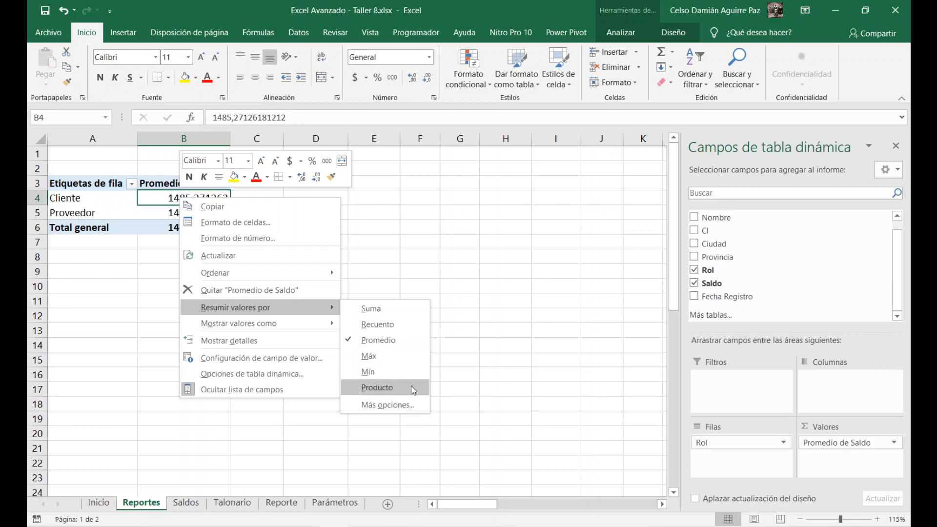
left_click(383, 312)
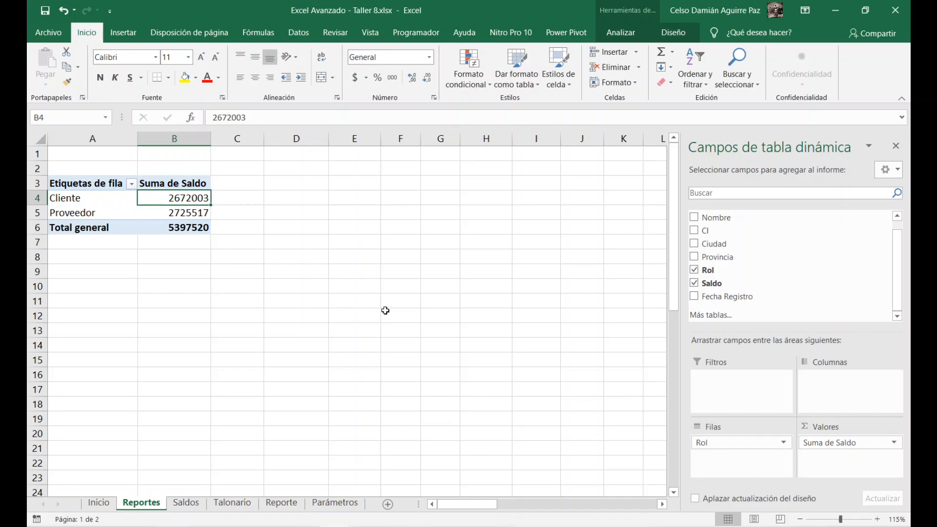
Summarize the Saldo values by Recuento to count the records of each Rol.
right_click(179, 197)
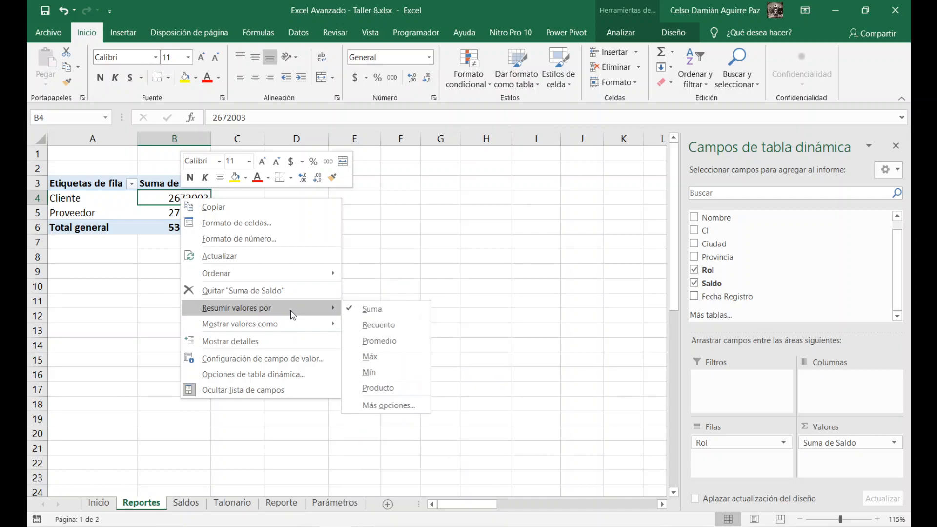
left_click(387, 326)
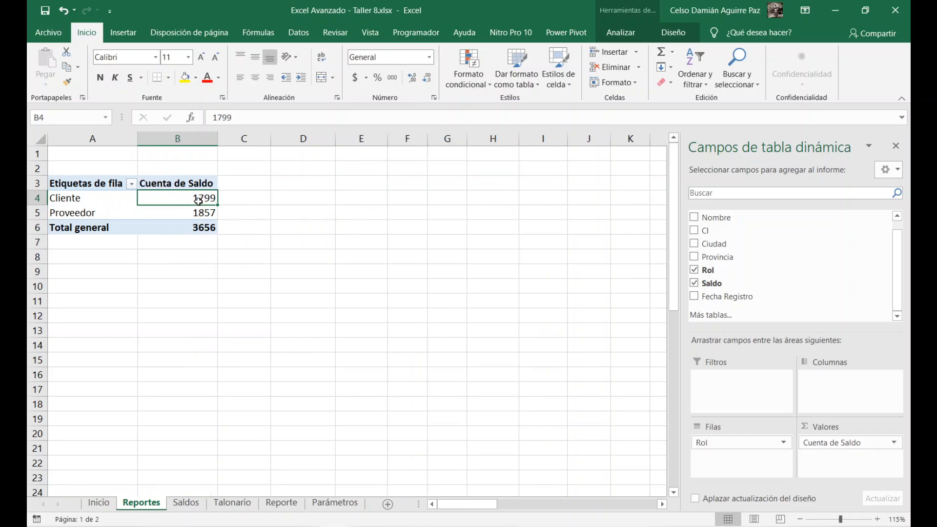
mouse_move(187, 202)
mouse_move(211, 216)
Clear Rol and Saldo from the pivot table, then use Ciudad as both row field and counted value.
left_click_drag(772, 444, 781, 233)
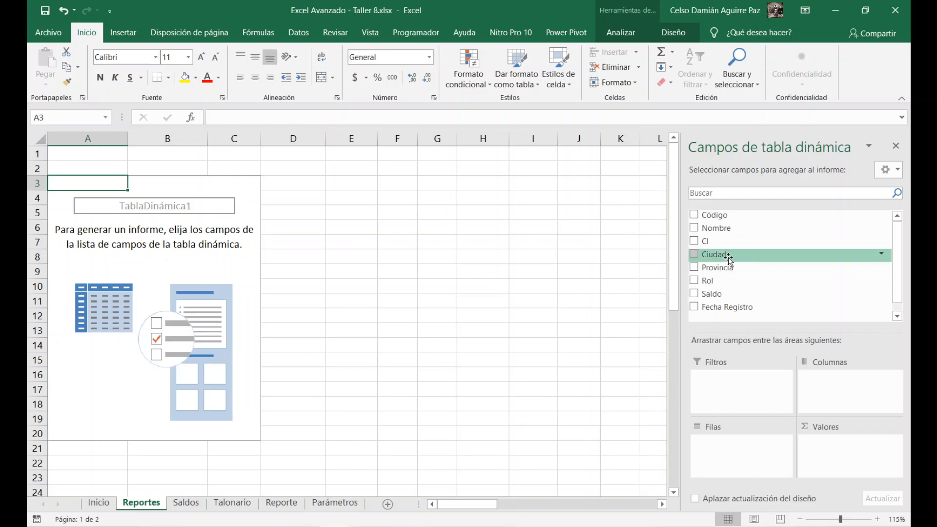
left_click_drag(729, 258, 726, 450)
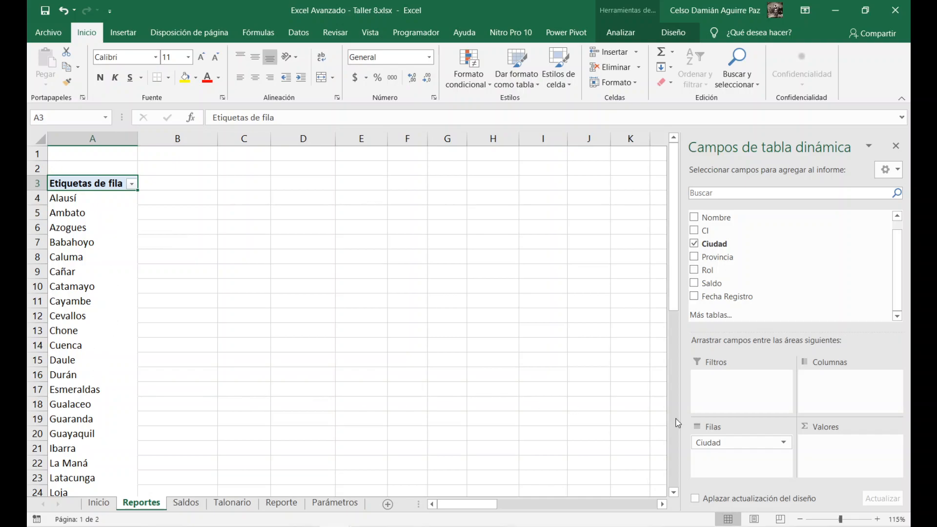
left_click_drag(774, 442, 838, 469)
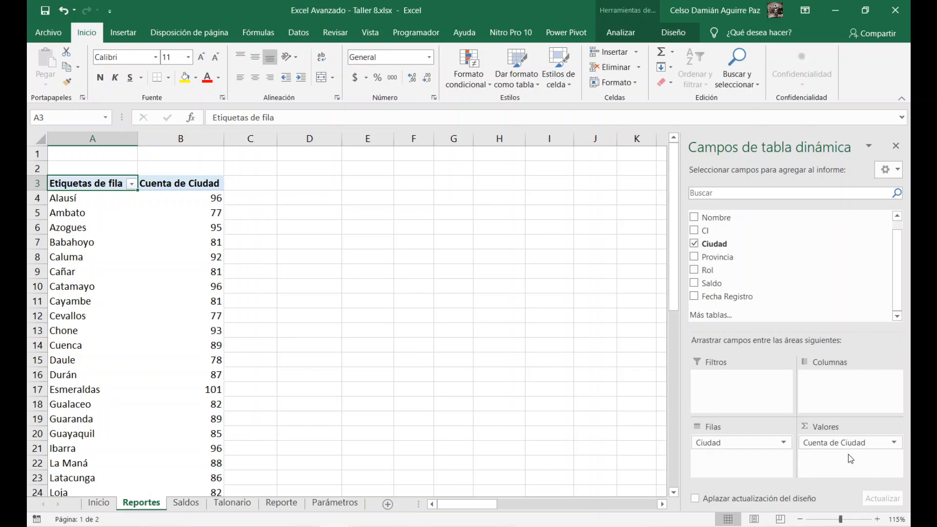
Replace Ciudad with Rol in both the rows and values areas to count records per role.
left_click_drag(837, 443, 781, 307)
left_click_drag(725, 443, 769, 261)
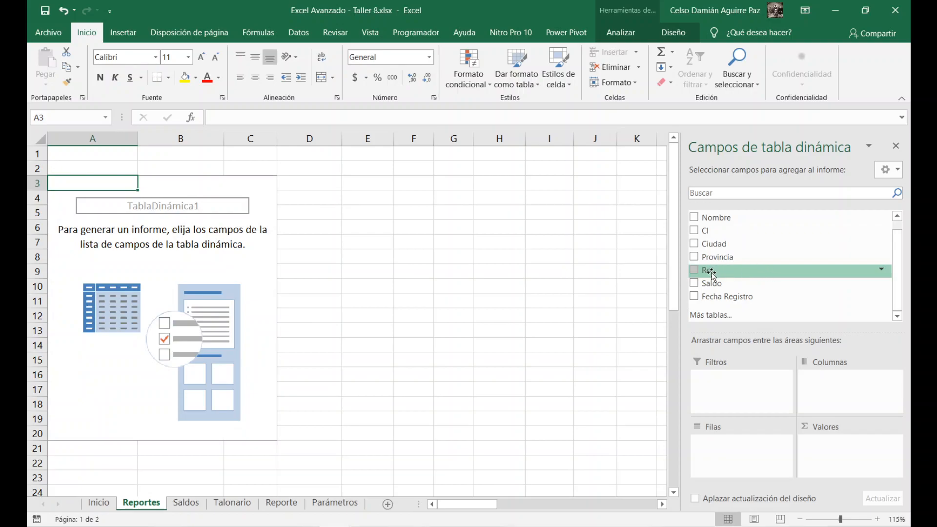
left_click_drag(719, 275, 861, 453)
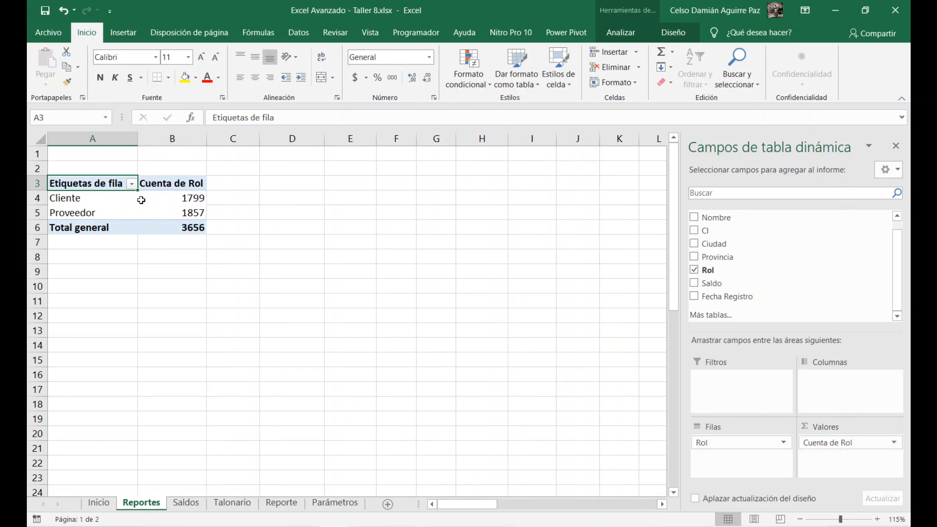
Show the Rol count values as % del total general.
scroll(138, 202, "up", 3, "ctrl")
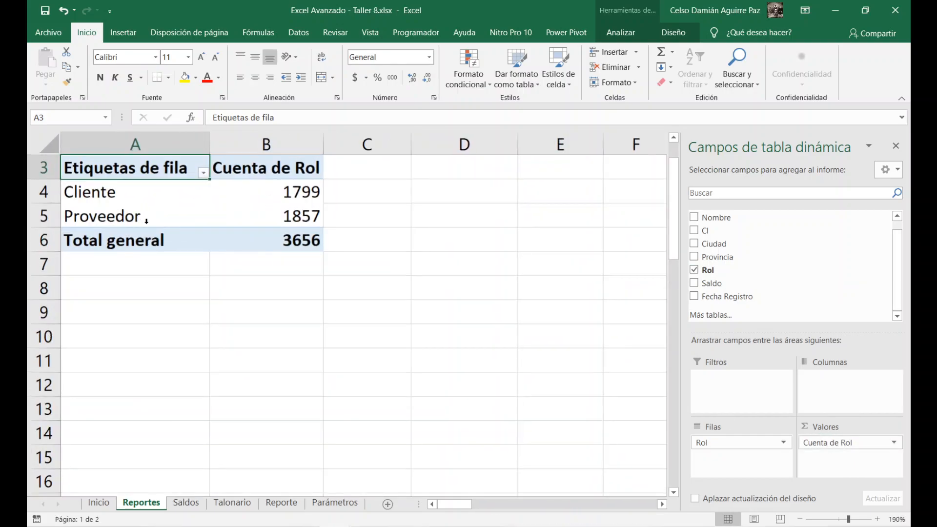
scroll(137, 211, "up", 5, "ctrl")
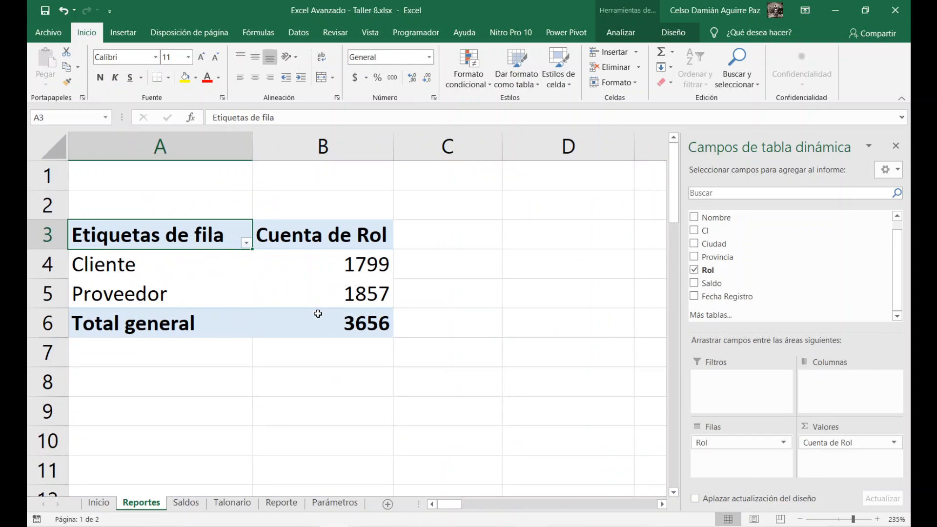
right_click(334, 271)
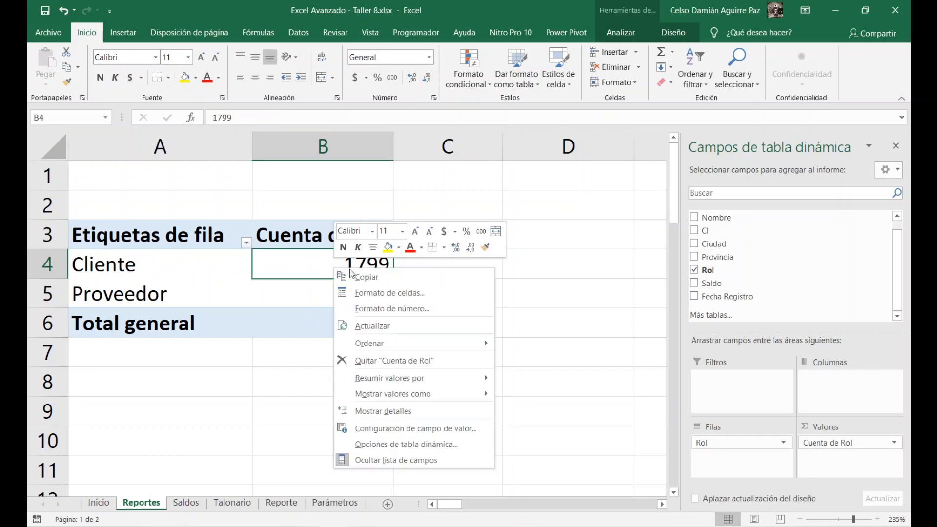
mouse_move(372, 395)
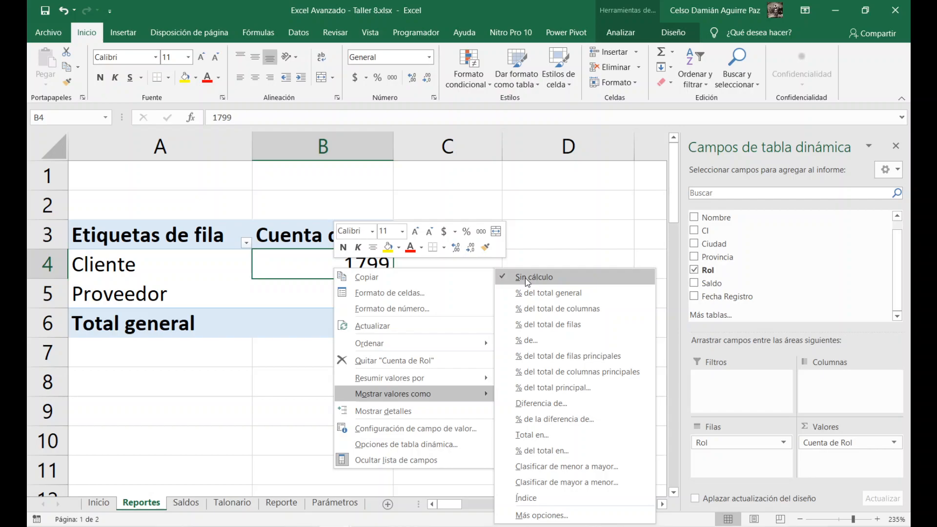
left_click(567, 295)
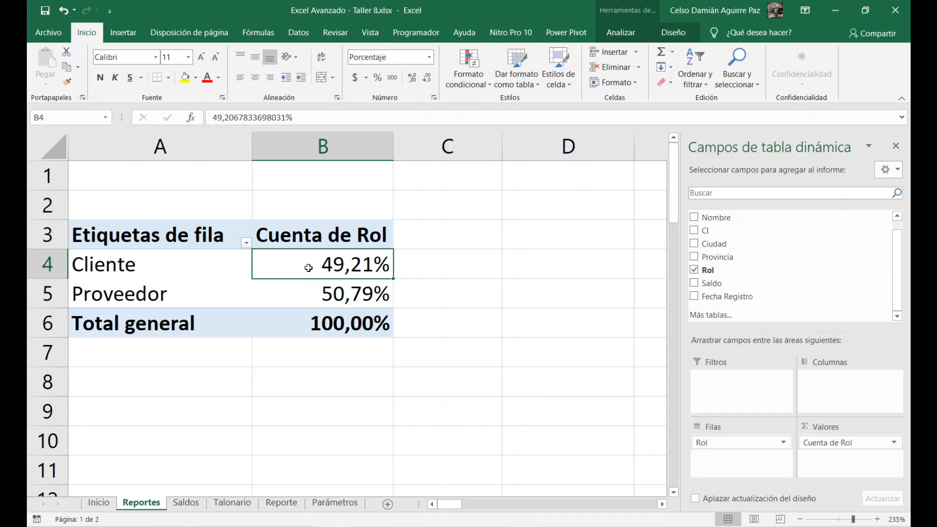
mouse_move(309, 268)
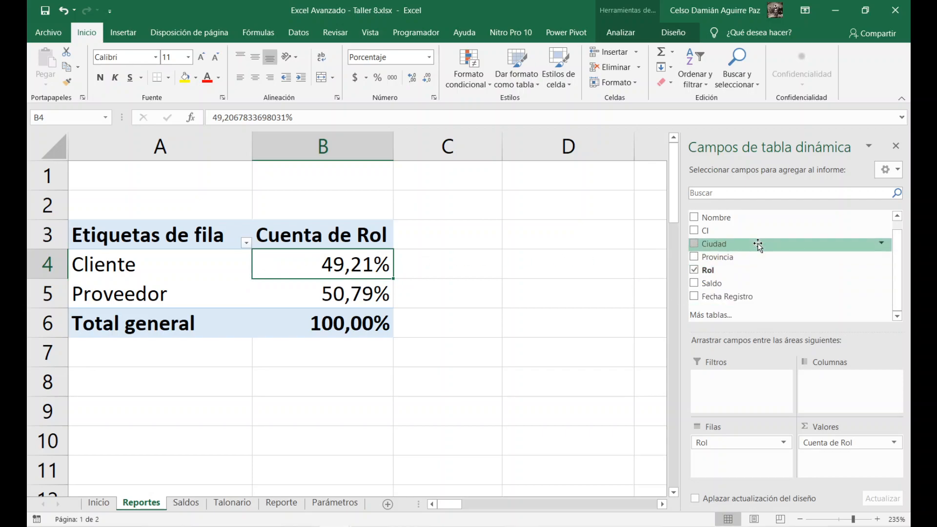
Remove Rol from rows and values, add Nombre to rows, and check the name list from start to end.
left_click_drag(722, 442, 741, 288)
left_click_drag(844, 443, 786, 278)
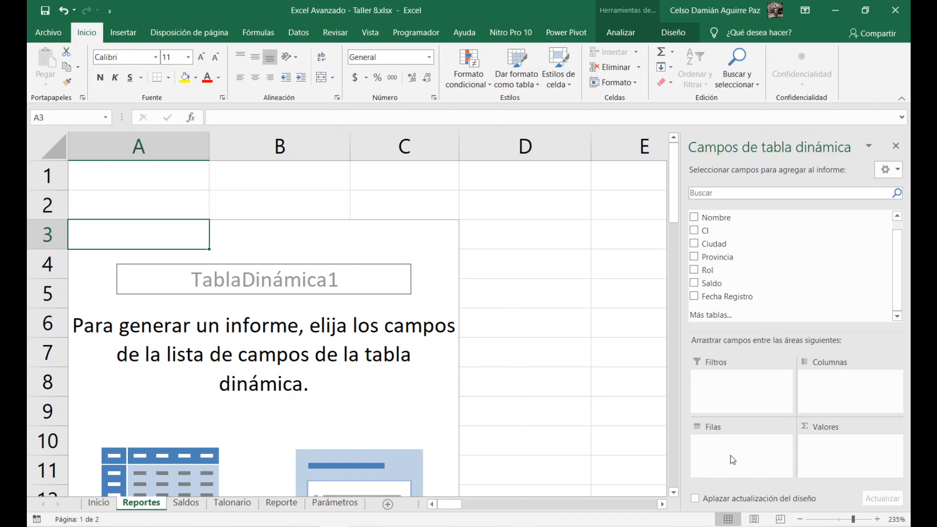
left_click_drag(717, 217, 726, 449)
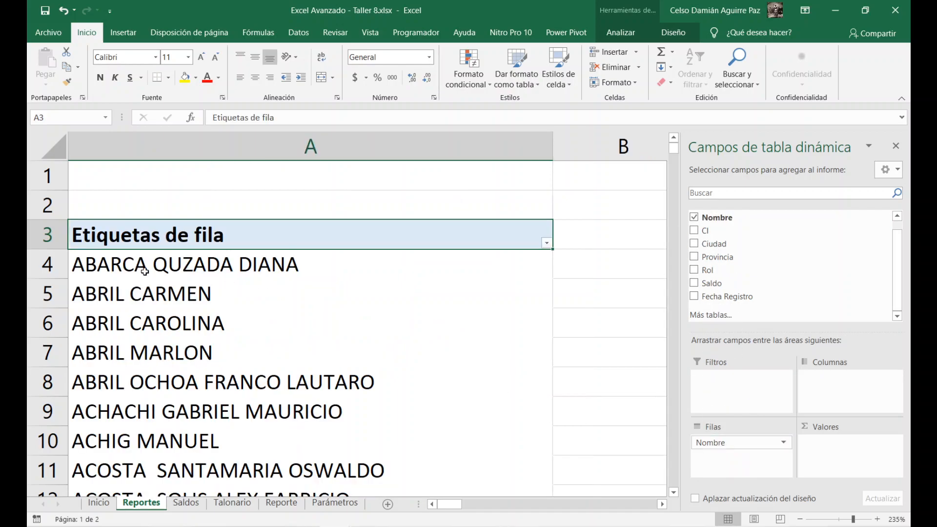
left_click(144, 272)
key("ctrl+Down")
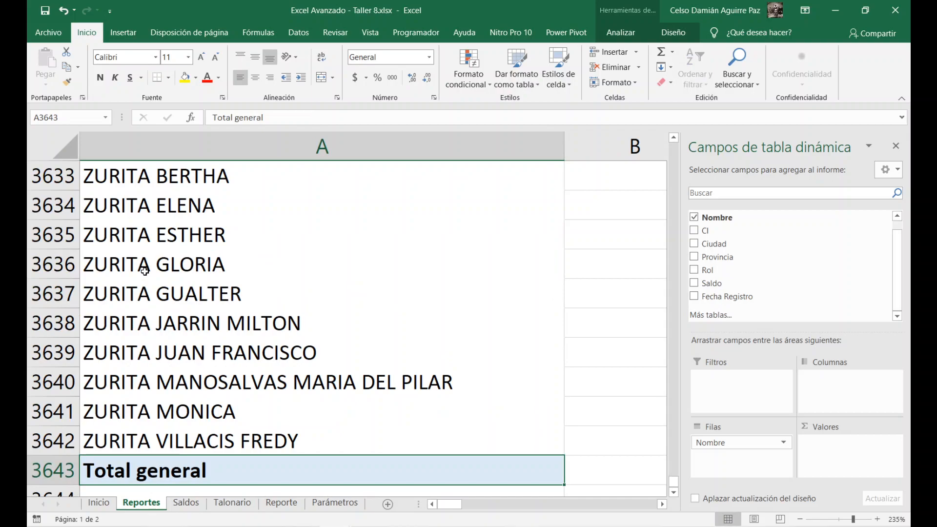
key("ctrl+Up")
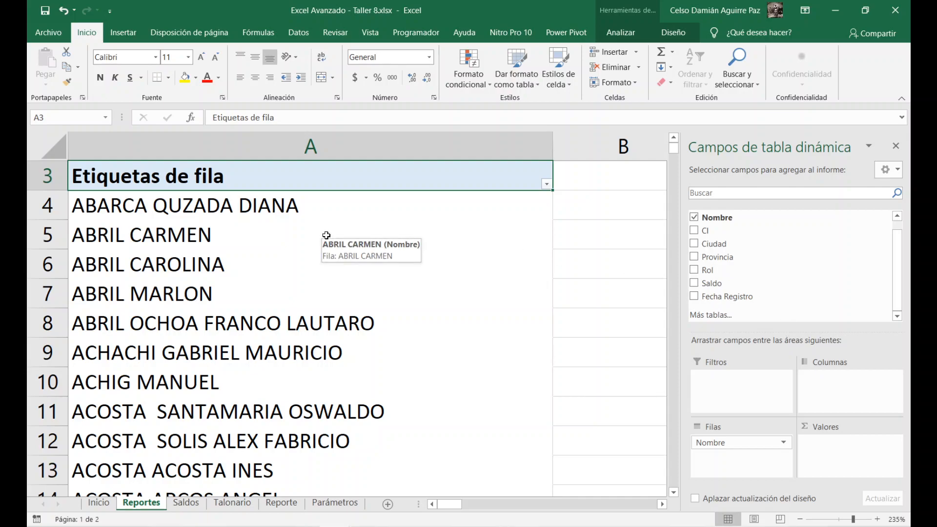
scroll(327, 235, "up", 1)
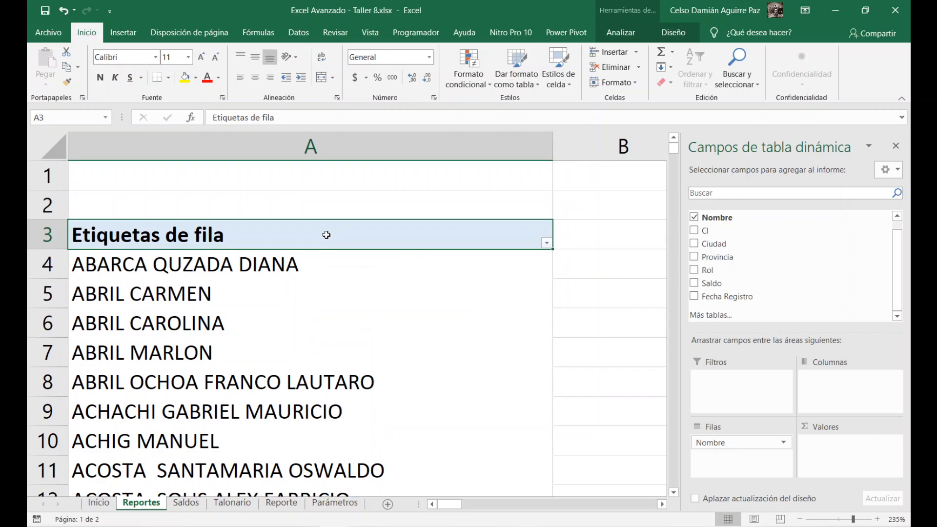
scroll(361, 269, "down", 1)
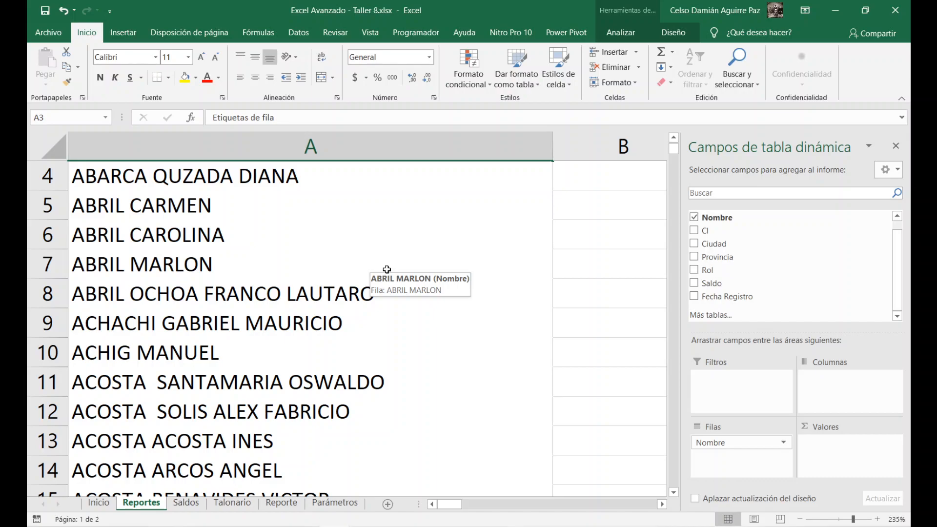
Remove Nombre from rows and narrow column A around the empty pivot table.
left_click_drag(733, 443, 771, 247)
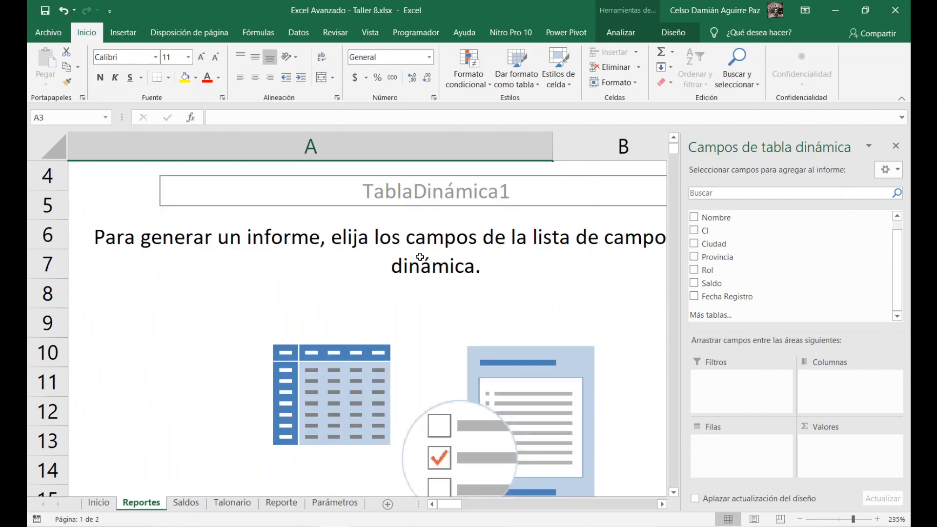
scroll(425, 283, "down", 4)
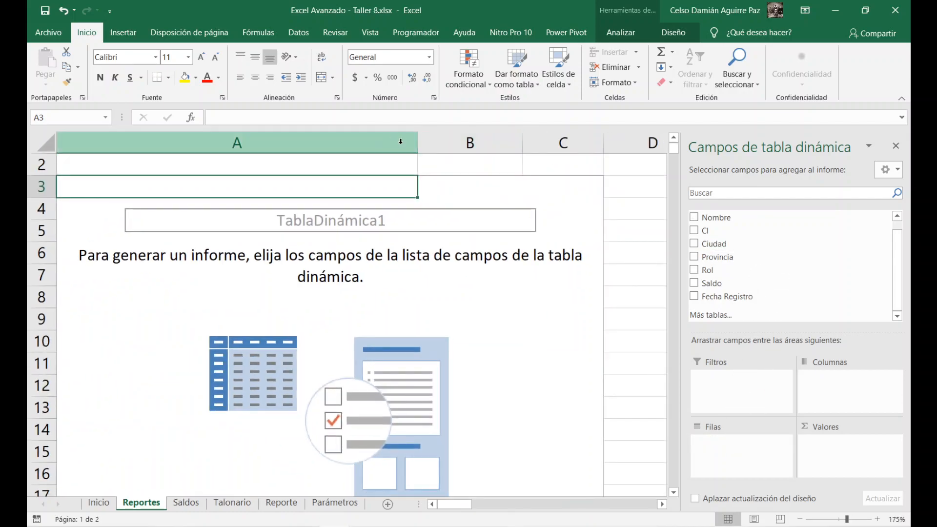
left_click_drag(420, 141, 277, 165)
left_click(306, 190)
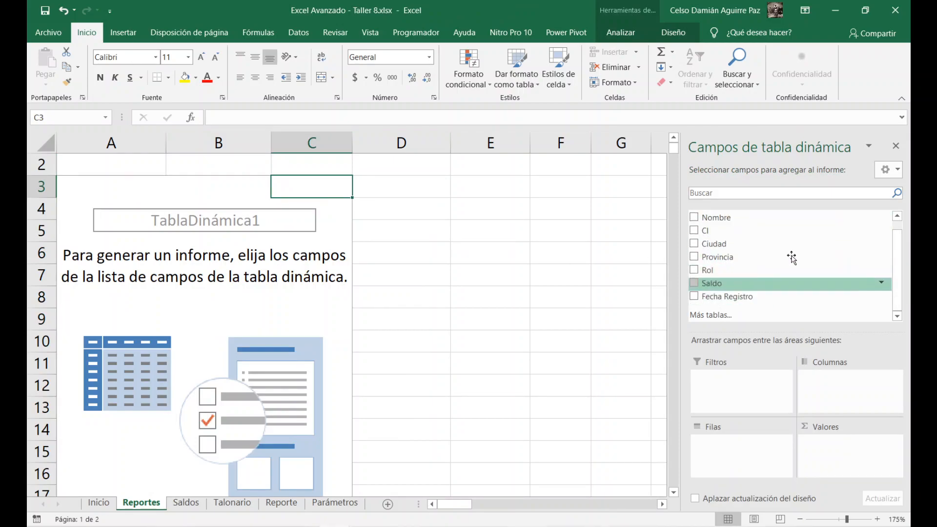
Add Fecha Registro to the rows area and Saldo to the values area.
left_click_drag(712, 298, 717, 455)
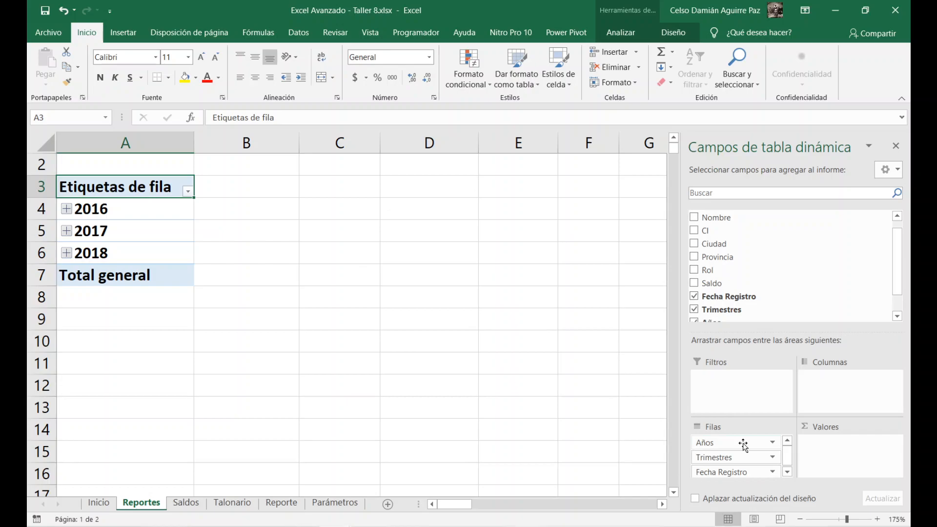
scroll(740, 461, "down", 1)
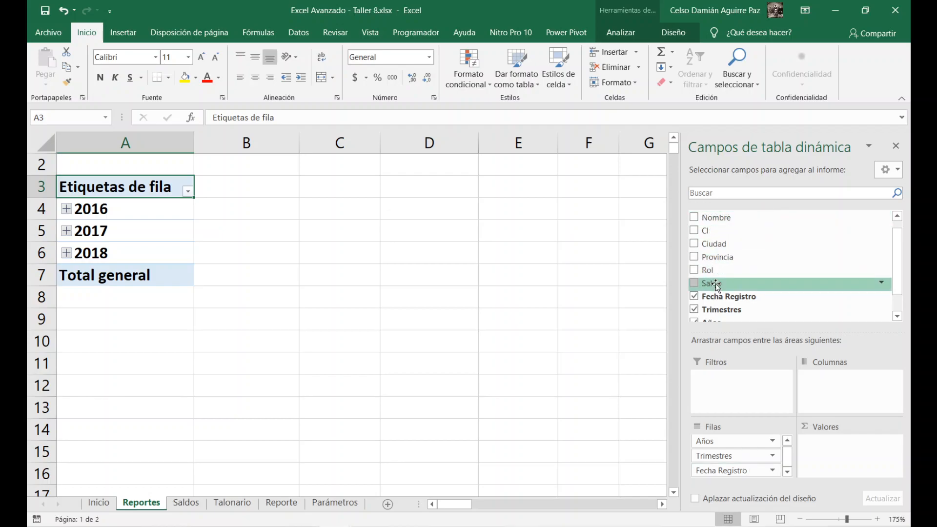
left_click_drag(722, 284, 832, 432)
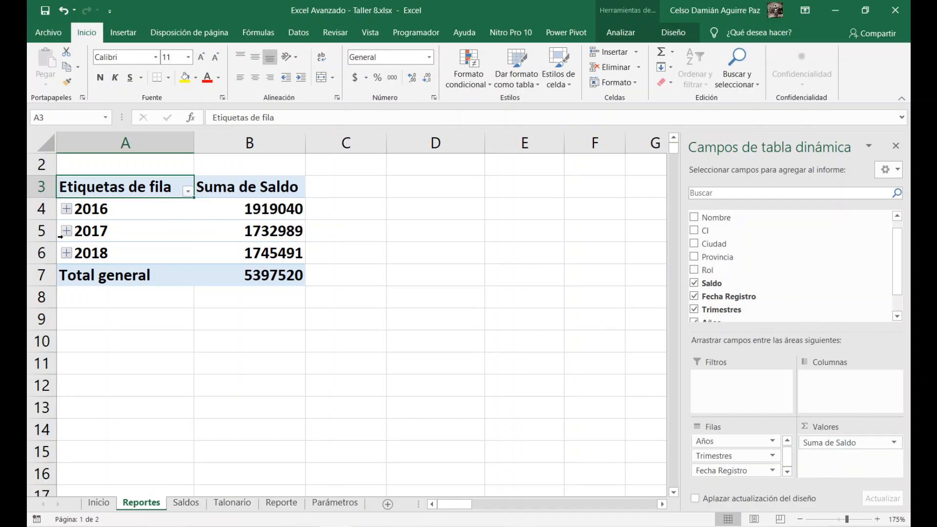
Examine the 2016 balances by quarter and the Trim.1 months, then collapse both levels again.
mouse_move(258, 263)
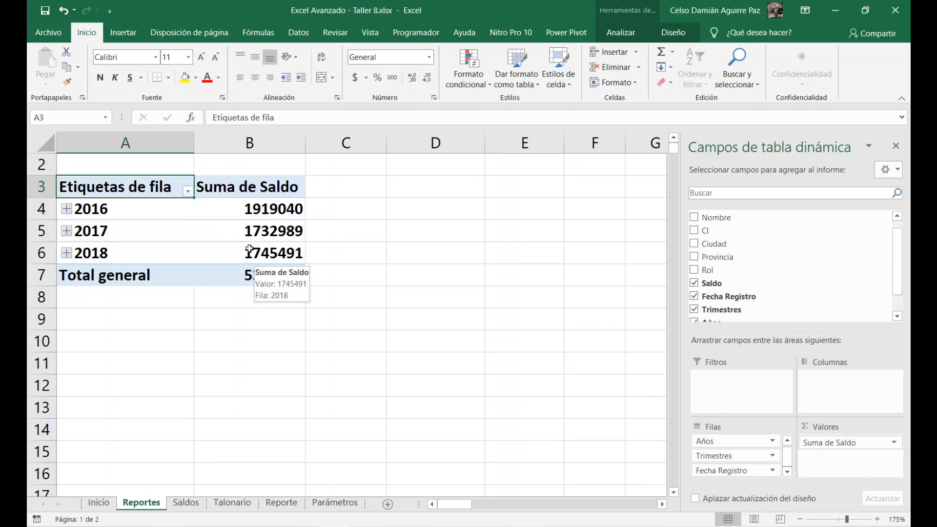
left_click(67, 210)
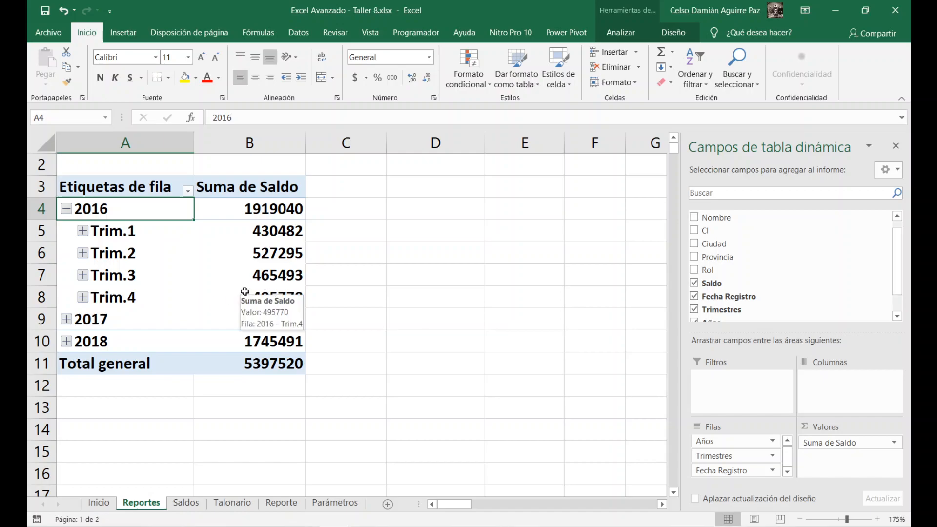
left_click(83, 232)
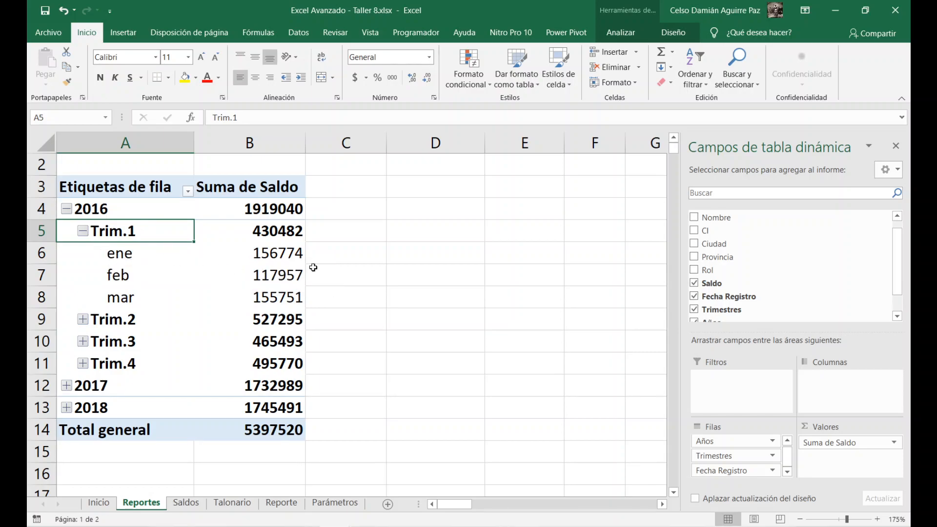
left_click(83, 231)
left_click(67, 210)
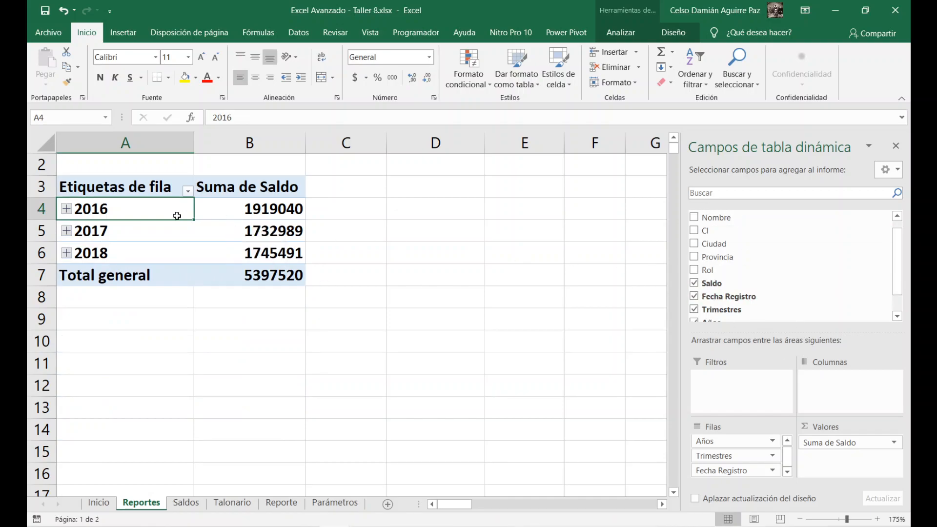
Ungroup the year, quarter and month row labels so the report lists individual Fecha Registro dates.
right_click(100, 231)
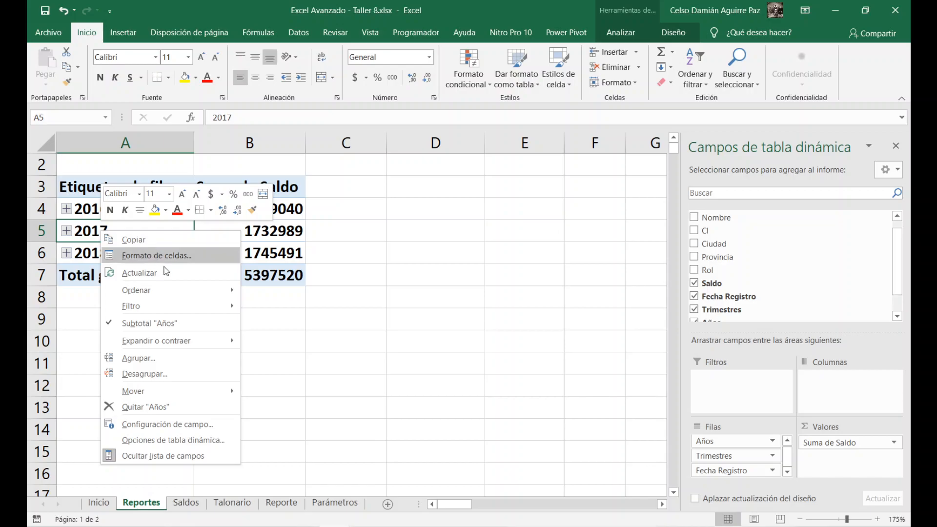
left_click(139, 375)
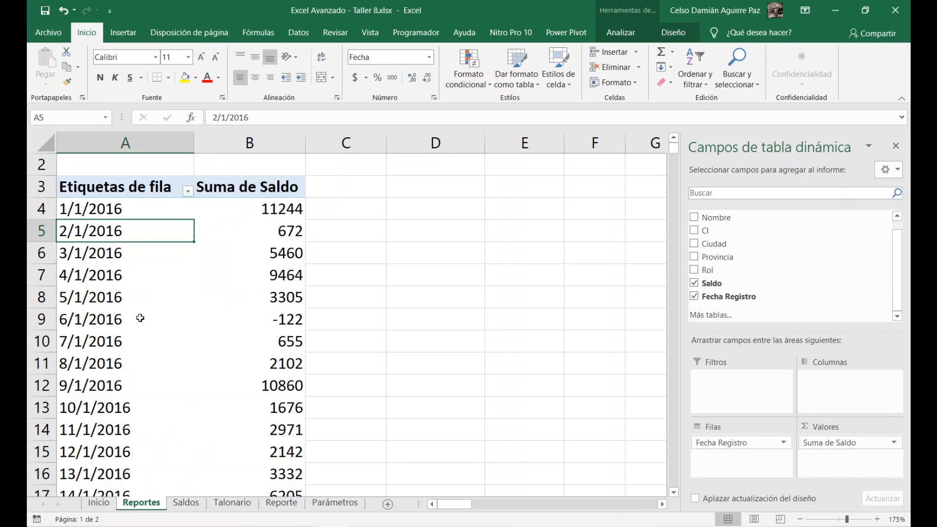
left_click(97, 255)
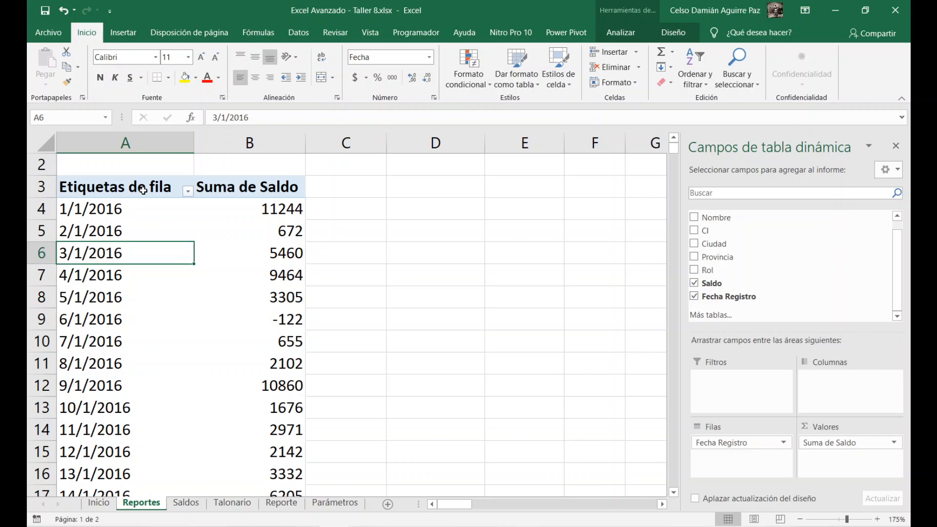
Group the Fecha Registro row labels by Meses only, over the automatic date range.
scroll(92, 340, "down", 9)
scroll(97, 343, "up", 9)
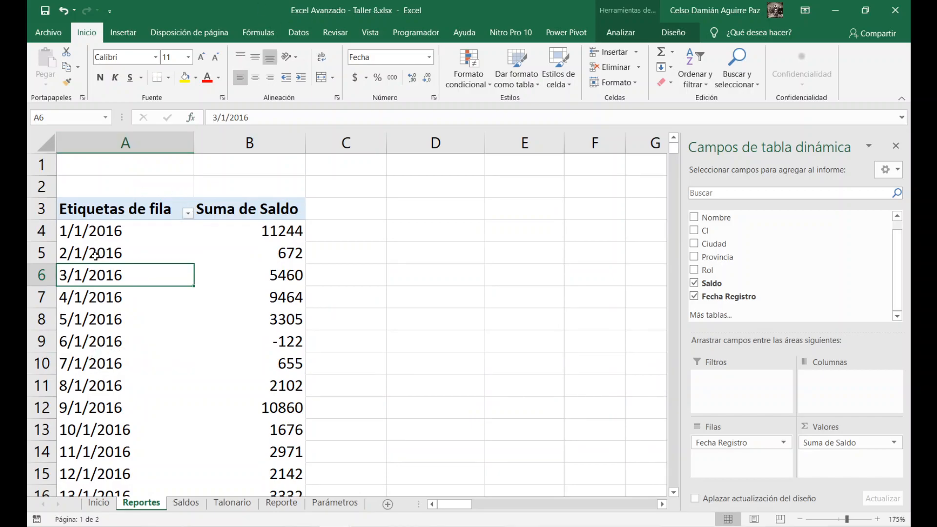
right_click(82, 277)
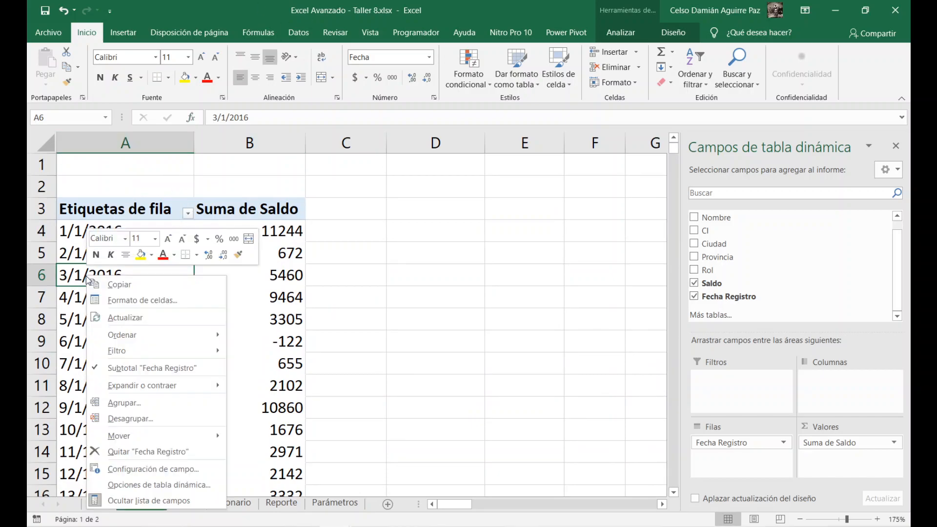
left_click(139, 400)
left_click_drag(102, 297, 428, 178)
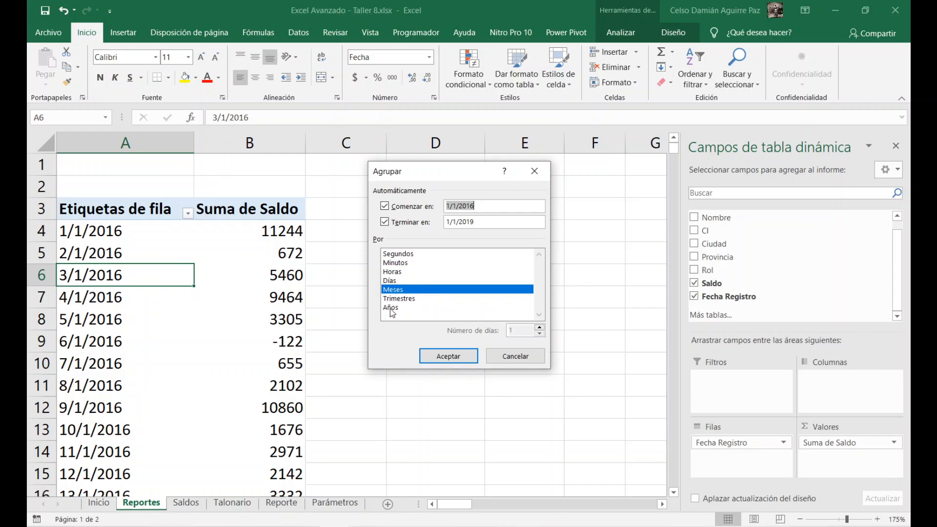
left_click(409, 292)
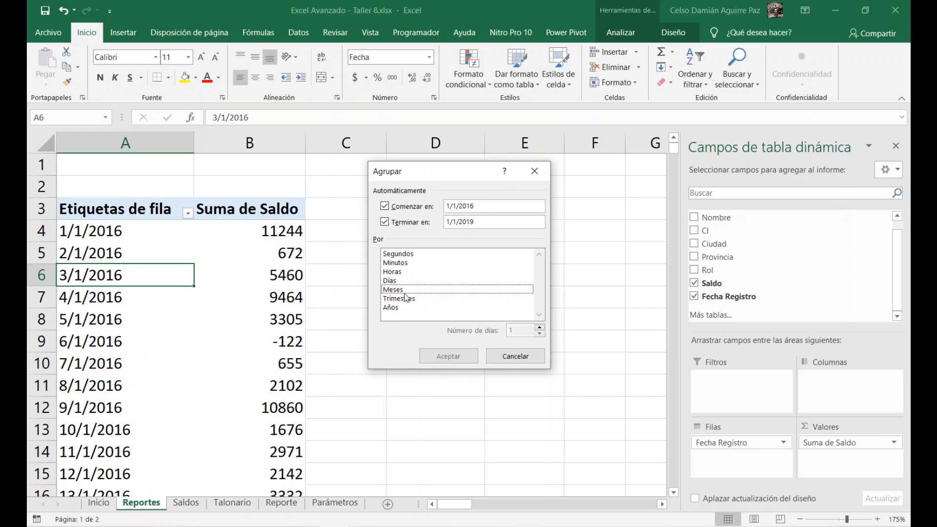
left_click(402, 297)
left_click(404, 290)
left_click(391, 298)
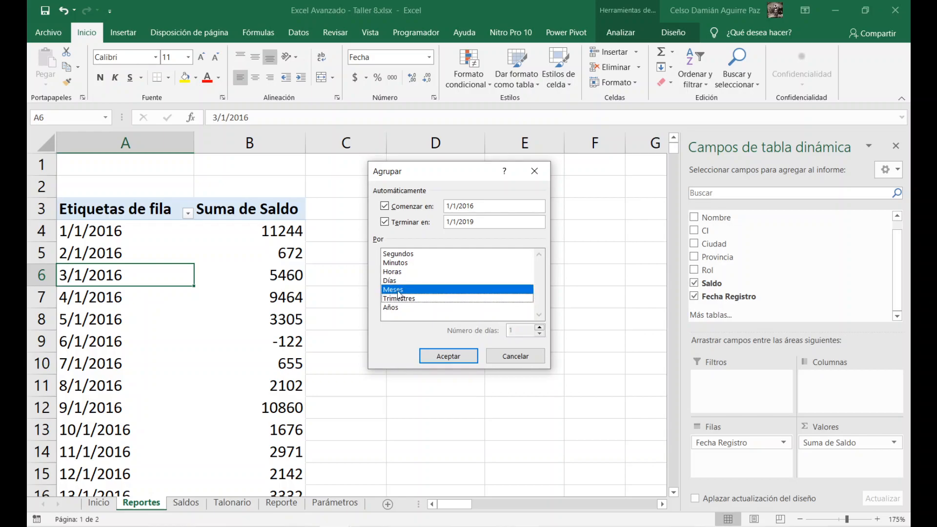
left_click(447, 356)
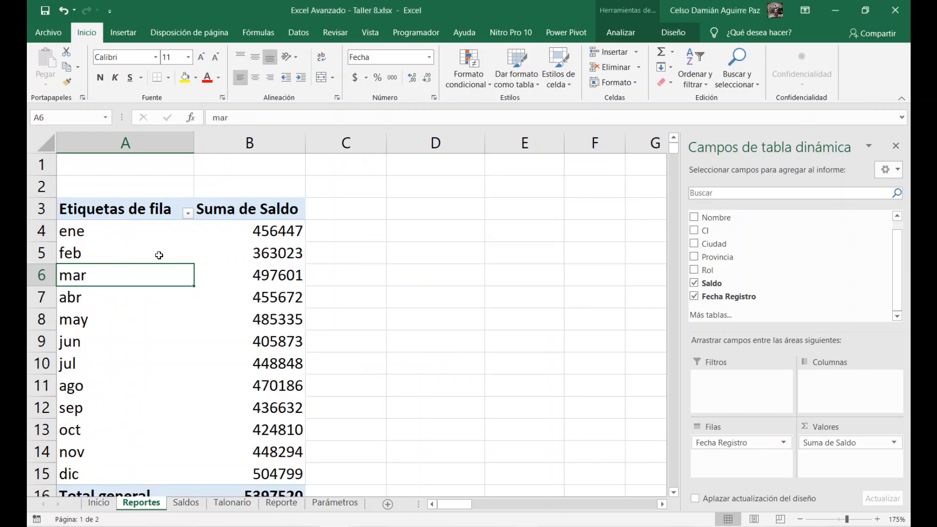
Examine the Saldo totals of each month from ene to dic, and check which years the ene figure combines.
left_click(74, 232)
left_click(74, 254)
left_click(74, 276)
left_click(74, 298)
left_click(74, 320)
left_click(73, 342)
left_click(73, 364)
left_click(71, 387)
left_click(69, 408)
left_click(68, 430)
left_click(67, 452)
left_click(64, 472)
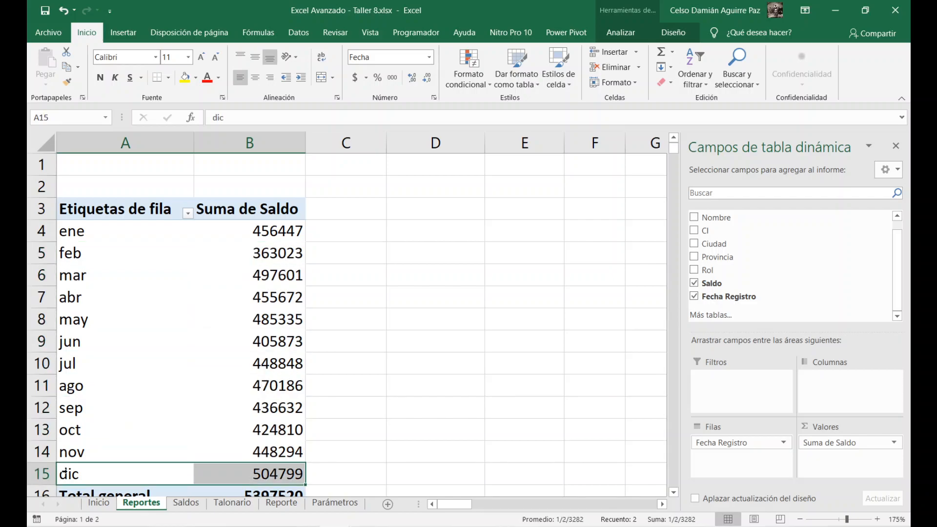
left_click(66, 234)
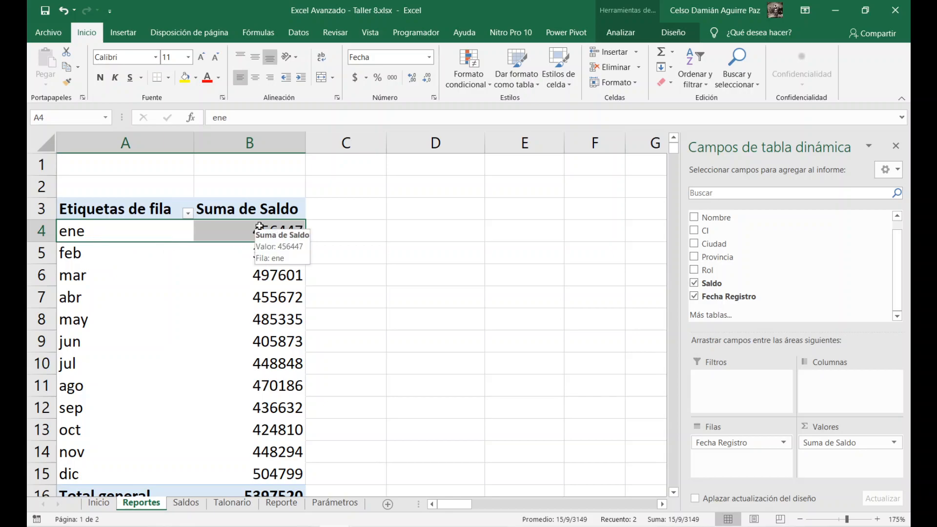
Regroup the month row labels by Días, Meses and Años together.
right_click(72, 232)
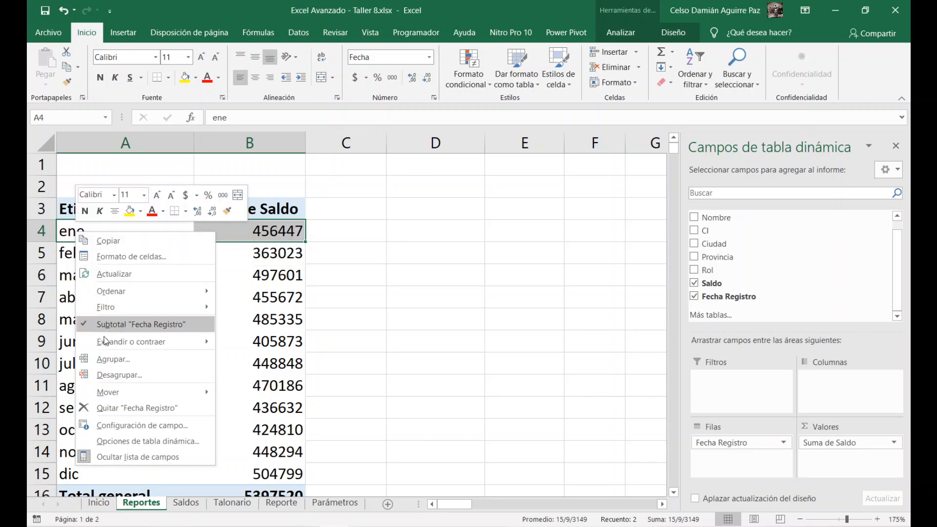
left_click(106, 359)
left_click_drag(106, 253, 443, 178)
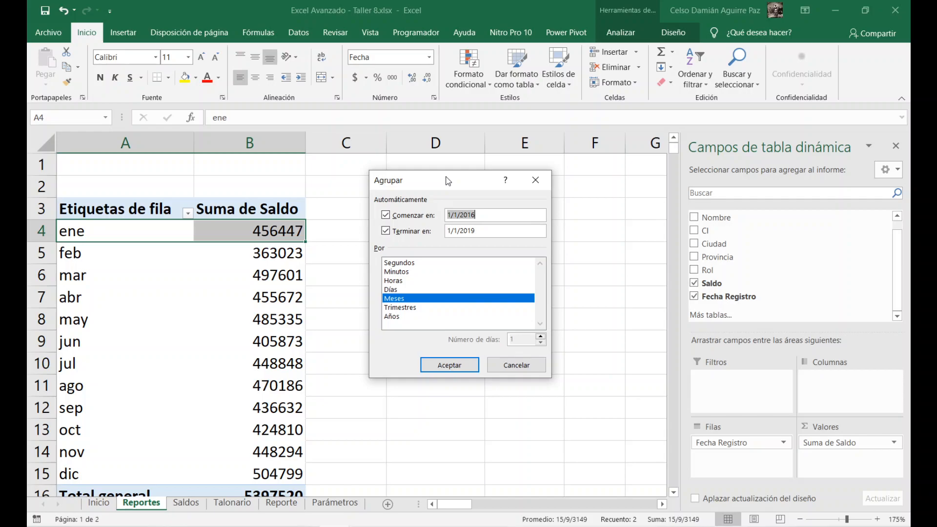
left_click(401, 317)
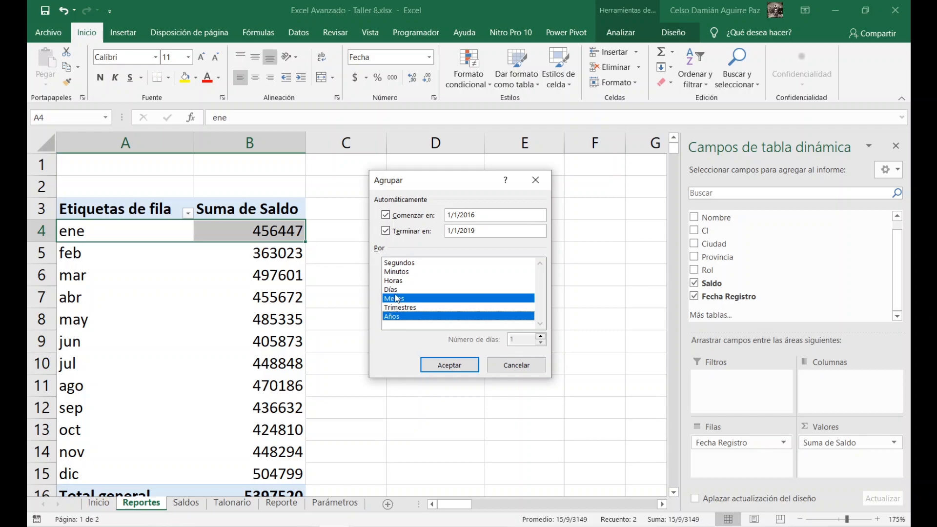
left_click(393, 292)
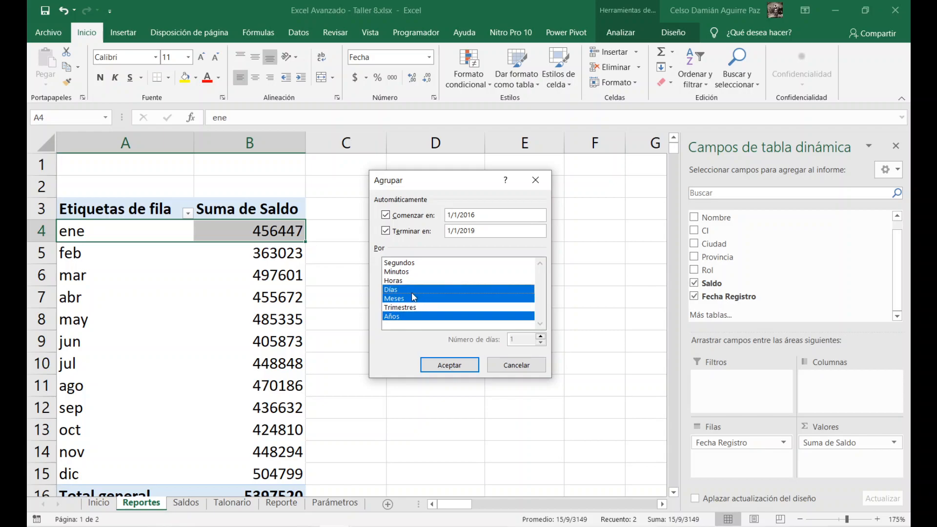
left_click(449, 365)
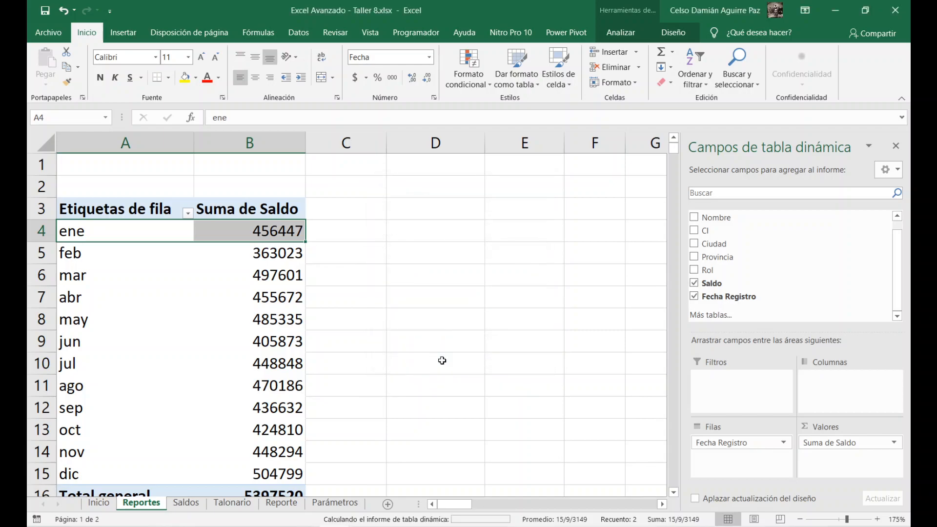
Examine the daily balances across the months and years, check the date path of a 10-feb row, and return to the report header.
scroll(126, 266, "down", 3)
scroll(126, 266, "up", 3)
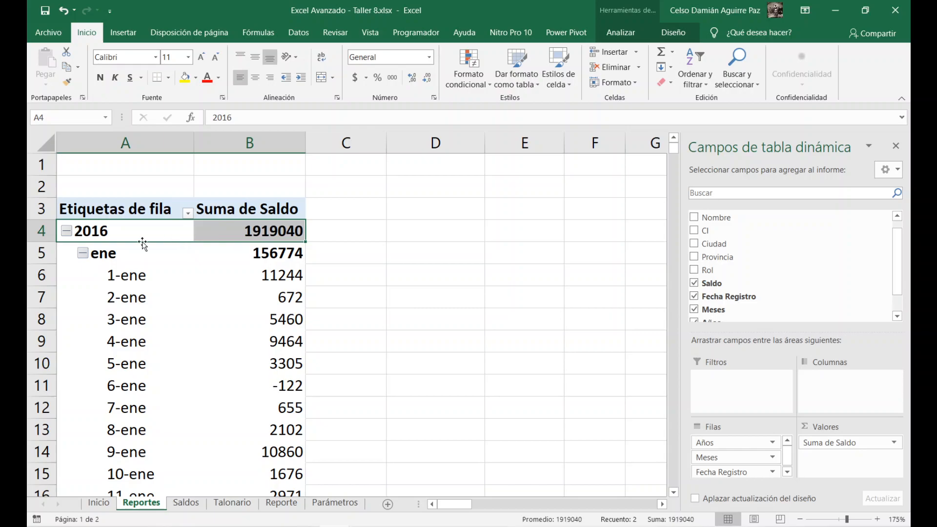
scroll(202, 288, "down", 10)
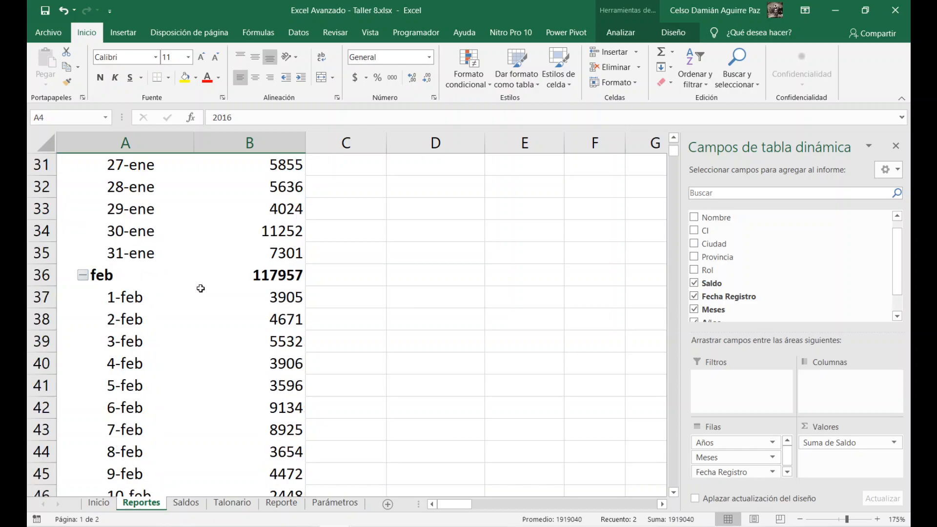
scroll(180, 296, "down", 18)
scroll(167, 302, "up", 6)
scroll(166, 303, "up", 20)
left_click_drag(672, 149, 671, 184)
scroll(172, 334, "down", 12)
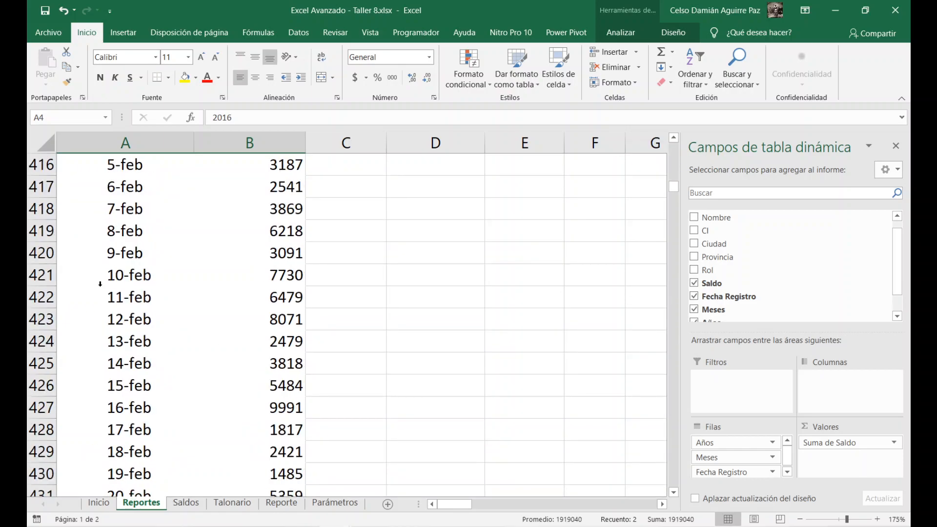
left_click(104, 277)
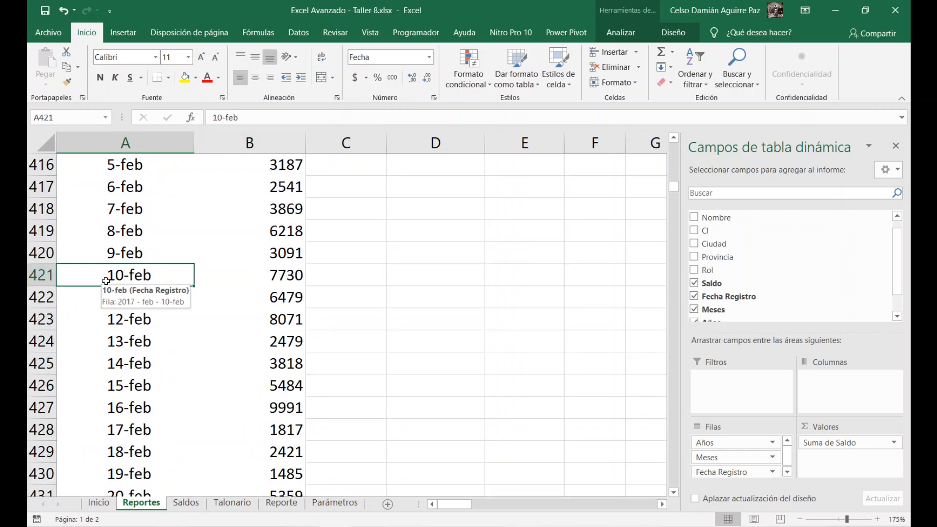
key("ctrl+Up")
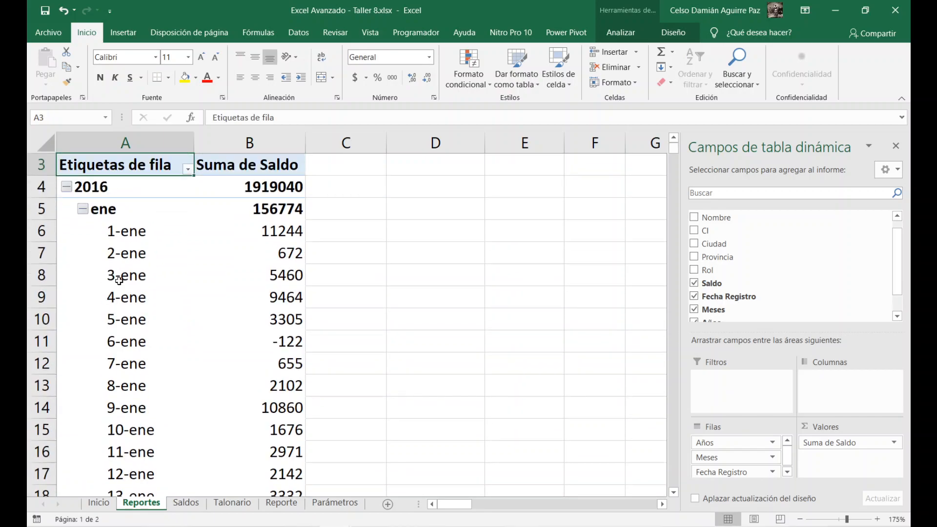
Collapse the ene and feb days under 2016, and try collapsing 2016 up to Años before expanding it again.
left_click(83, 210)
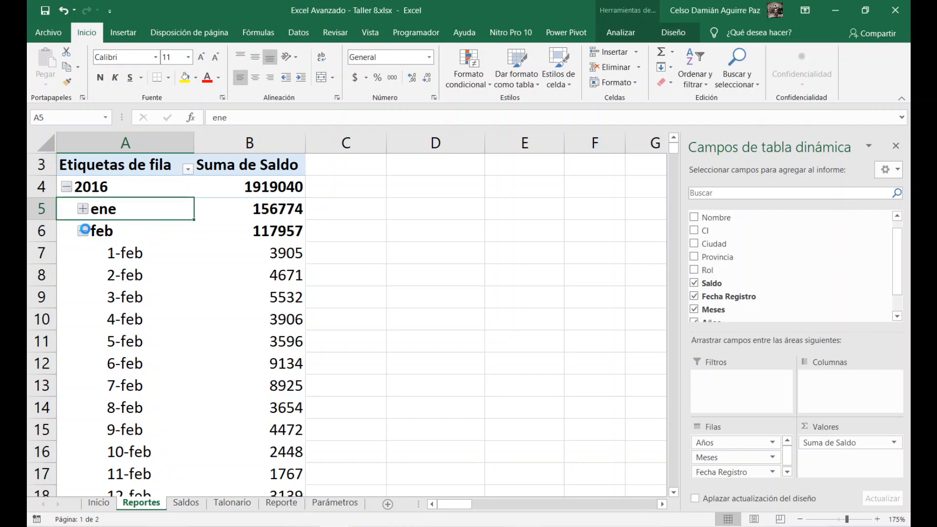
left_click(83, 231)
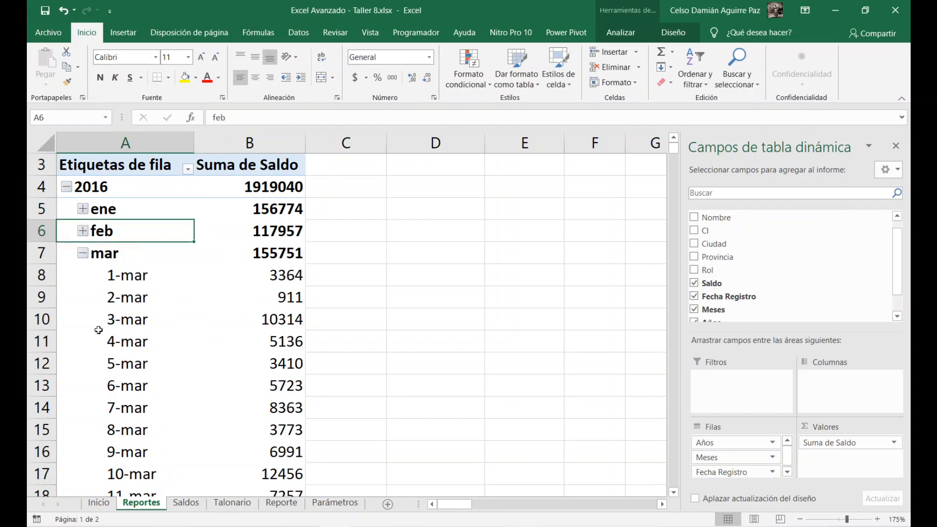
right_click(101, 188)
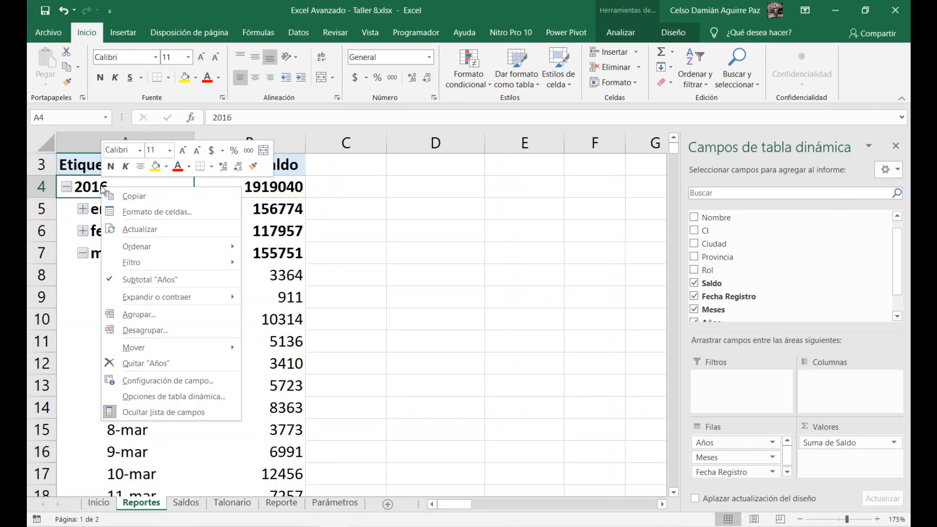
mouse_move(177, 300)
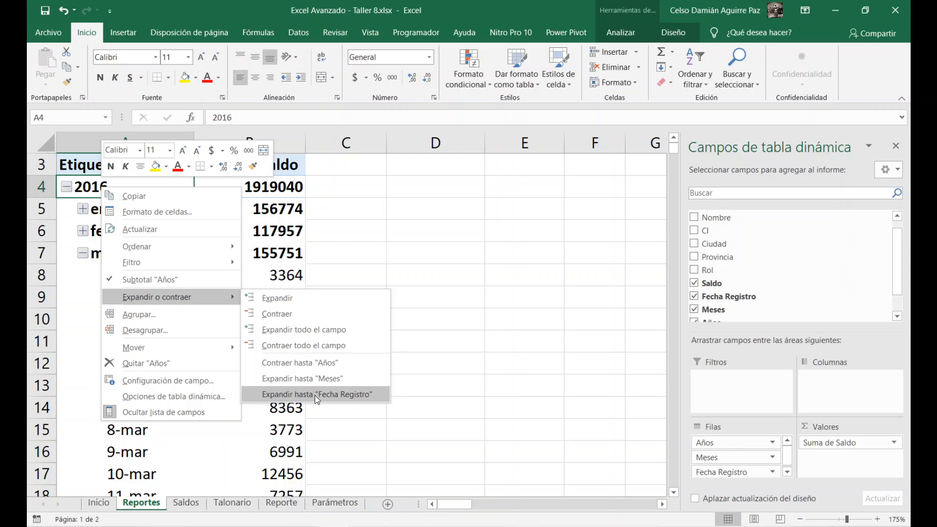
left_click(284, 368)
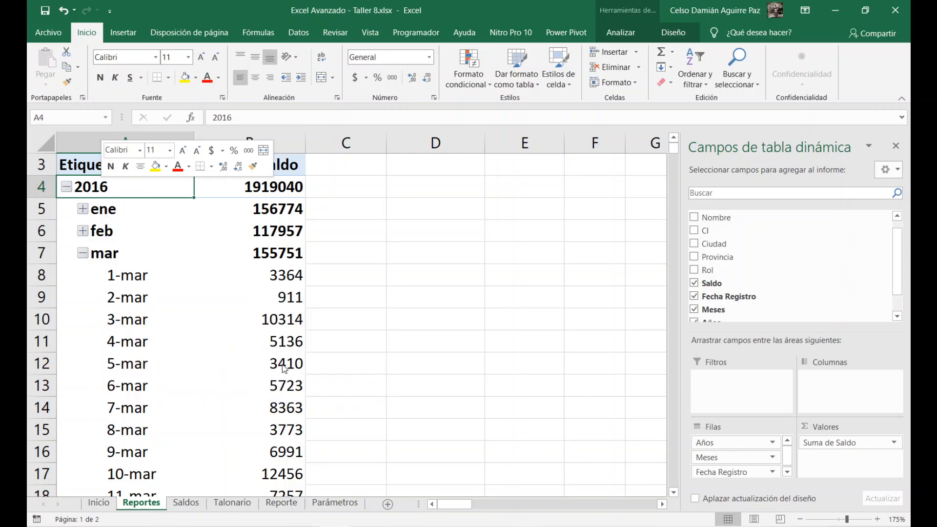
left_click(66, 188)
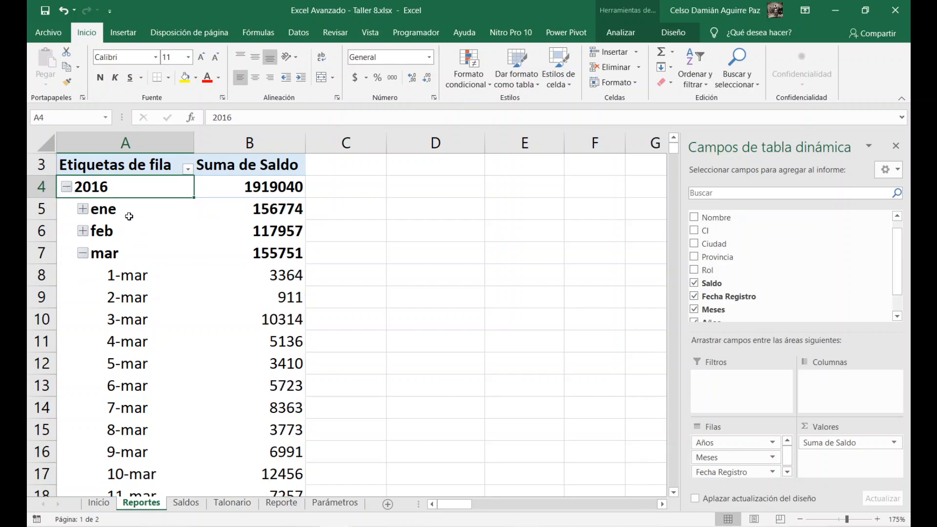
Collapse the entire Años field so the report lists only the yearly totals.
right_click(86, 187)
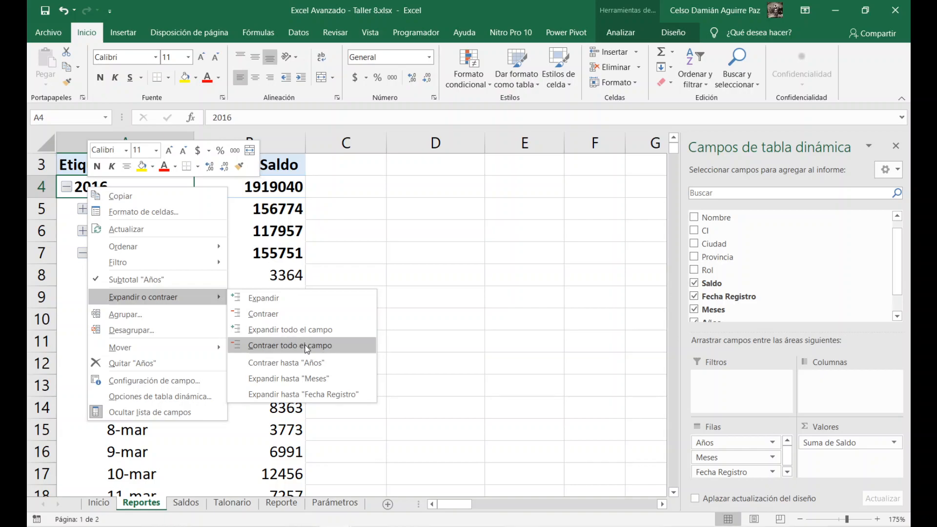
left_click(306, 347)
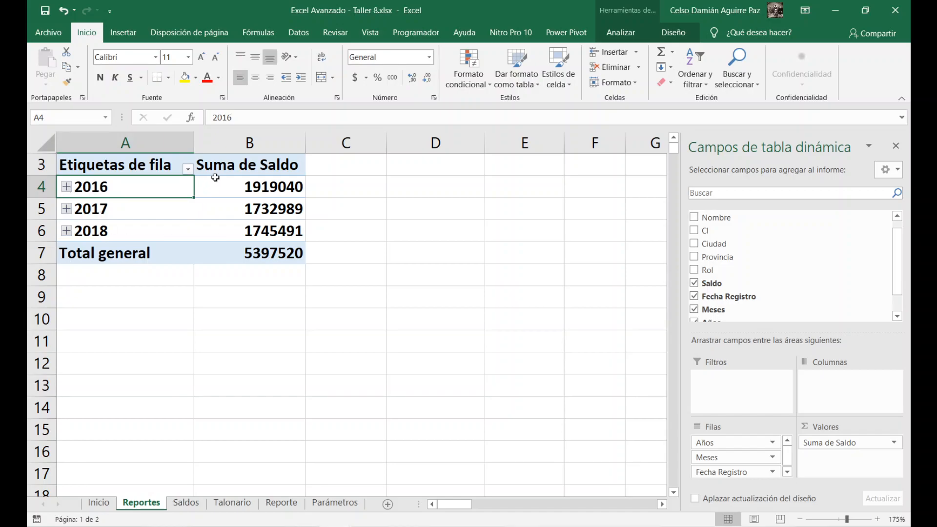
mouse_move(215, 178)
Expand 2016 and collapse the entire Meses field so it lists months without their days.
left_click(66, 187)
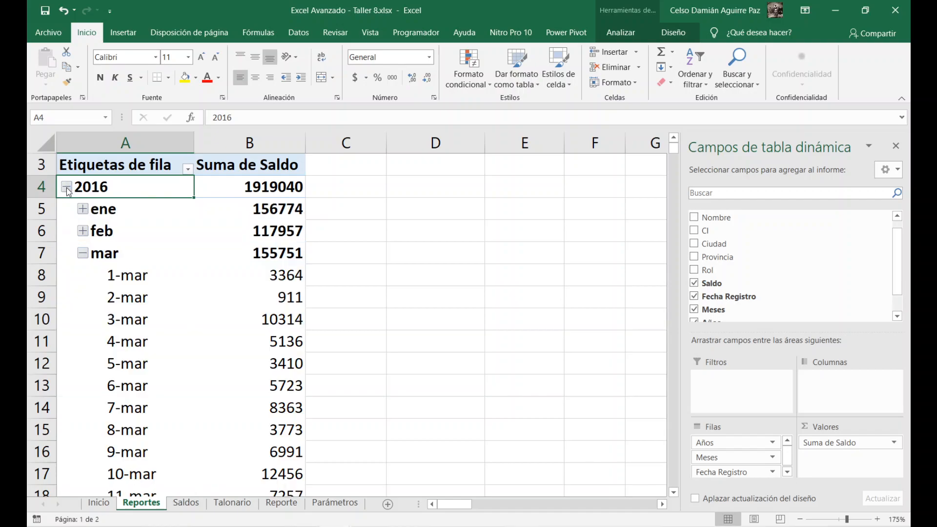
left_click(84, 254)
left_click(84, 276)
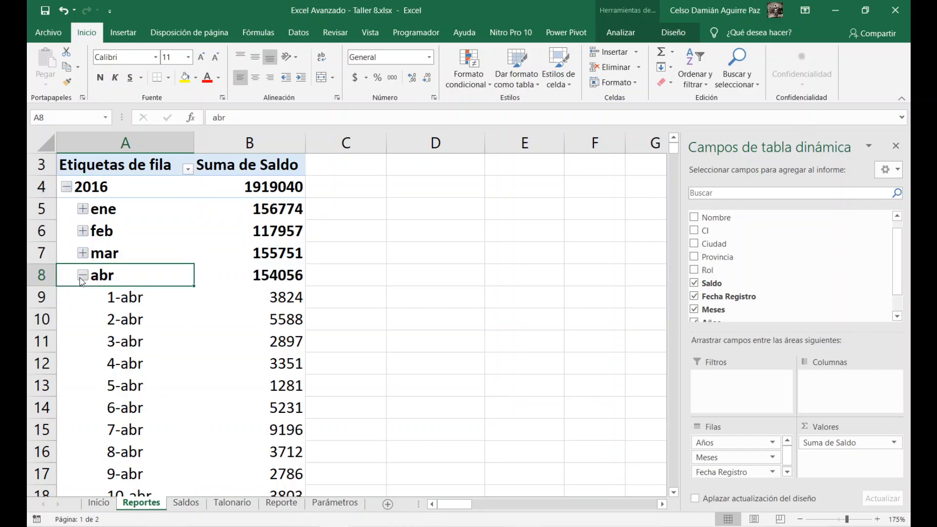
left_click(104, 211)
right_click(104, 211)
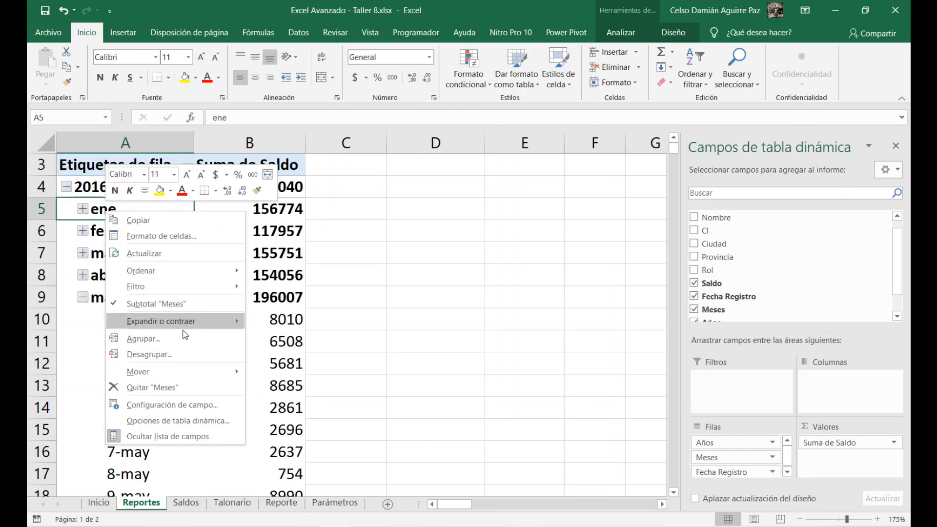
mouse_move(201, 321)
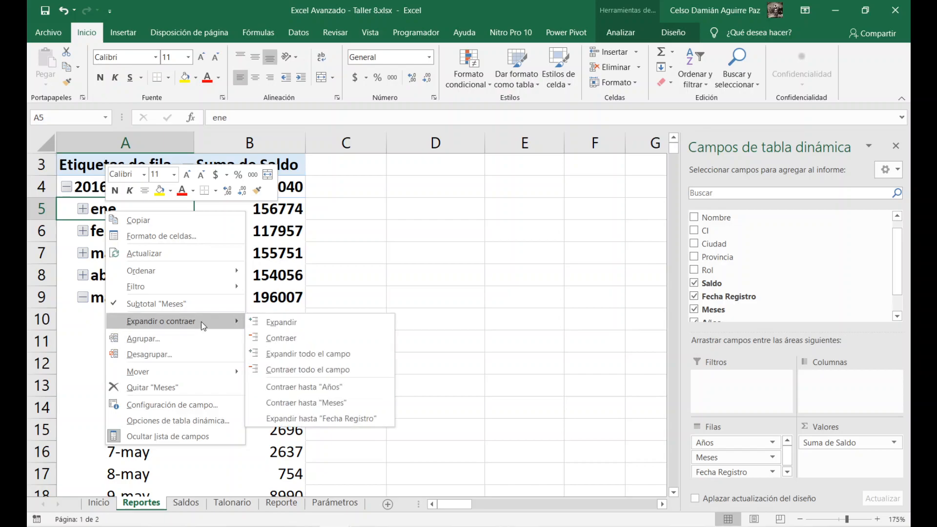
left_click(336, 370)
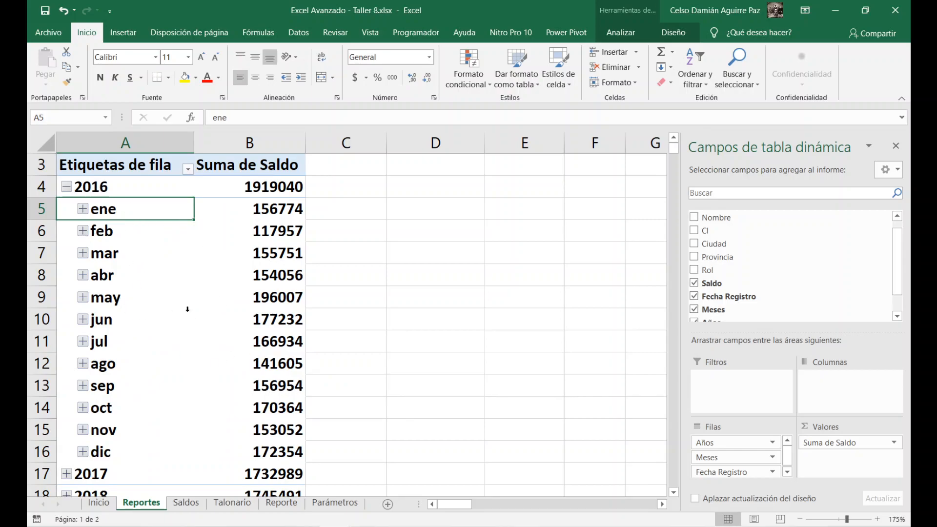
Collapse and re-expand 2016, and expand mar to review its daily balances.
left_click(66, 187)
left_click(66, 187)
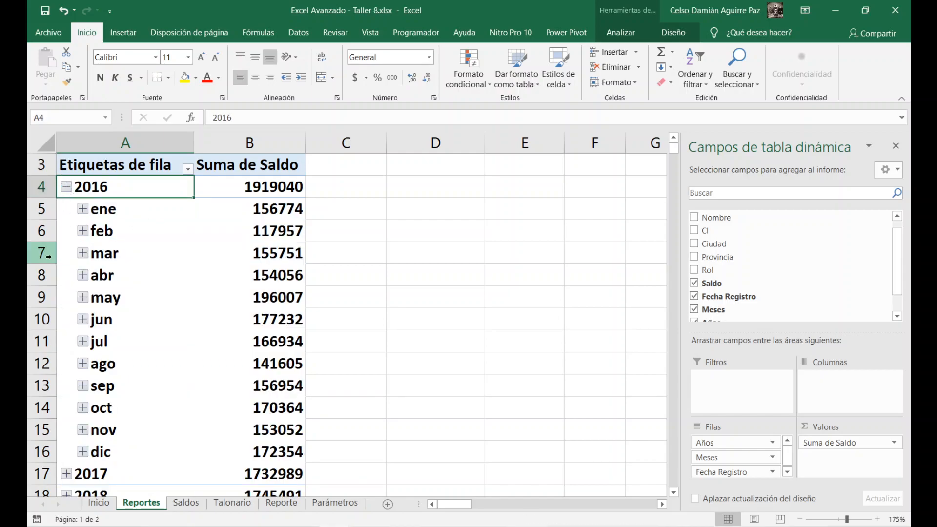
left_click(83, 253)
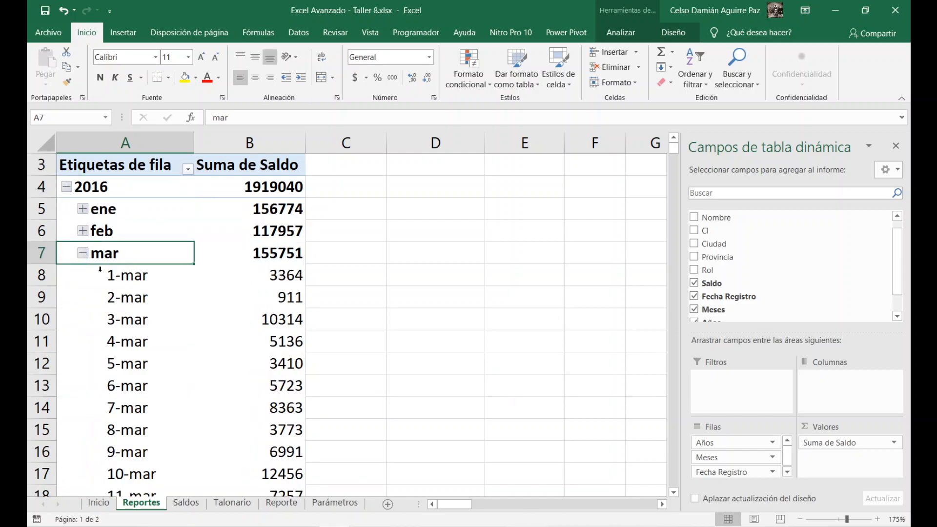
scroll(169, 452, "down", 5)
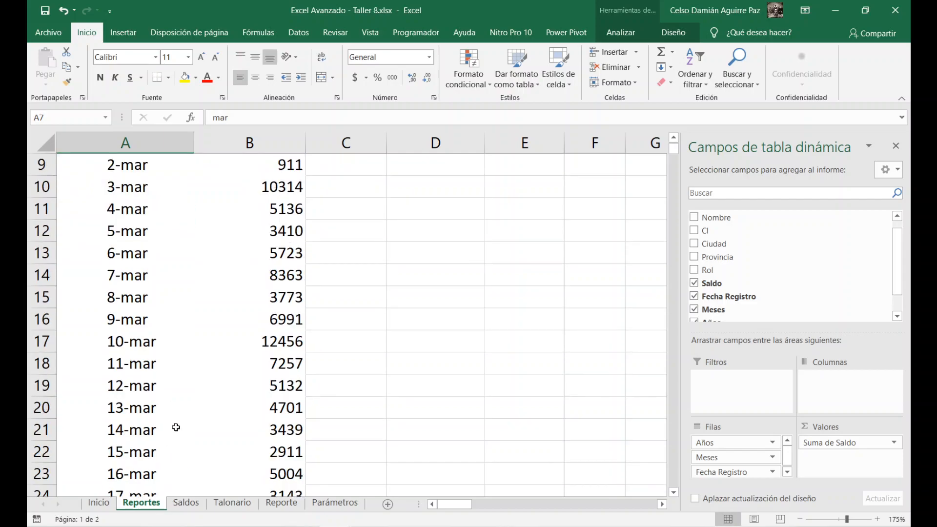
scroll(177, 424, "up", 5)
scroll(177, 424, "down", 5)
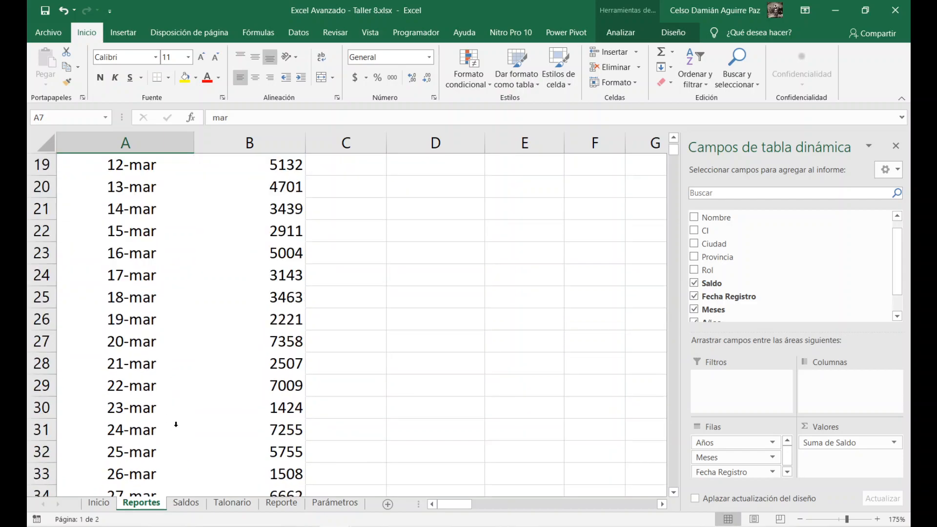
Review the daily balances for mar, and collapse mar and 2016 so the report lists only yearly totals.
scroll(176, 425, "down", 7)
scroll(176, 423, "up", 13)
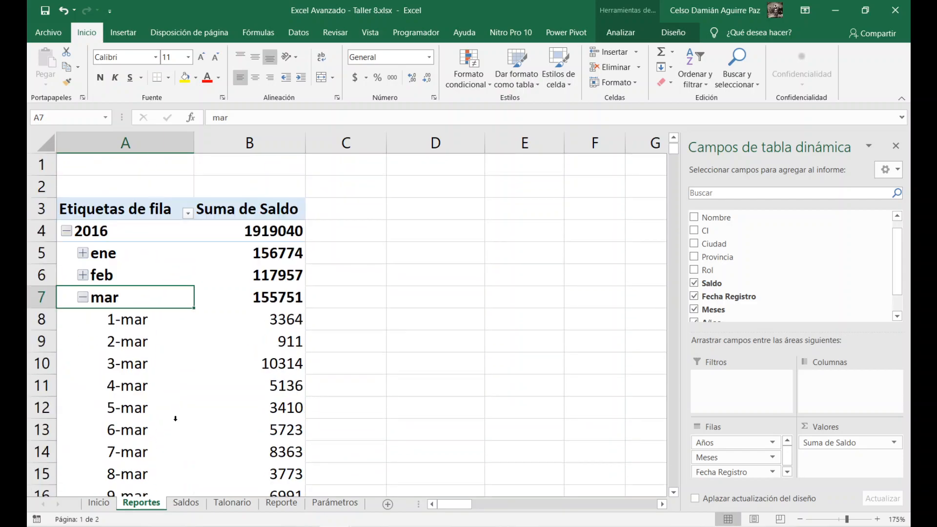
left_click(83, 297)
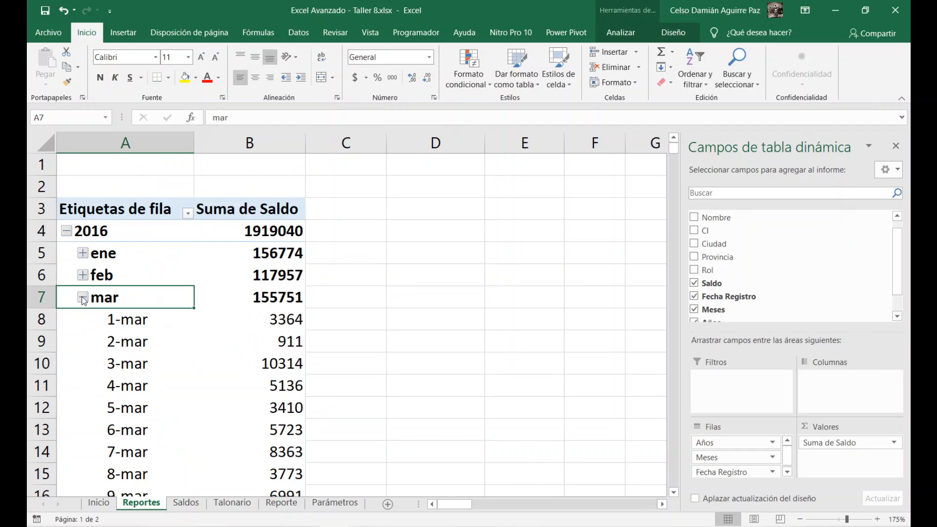
left_click(66, 231)
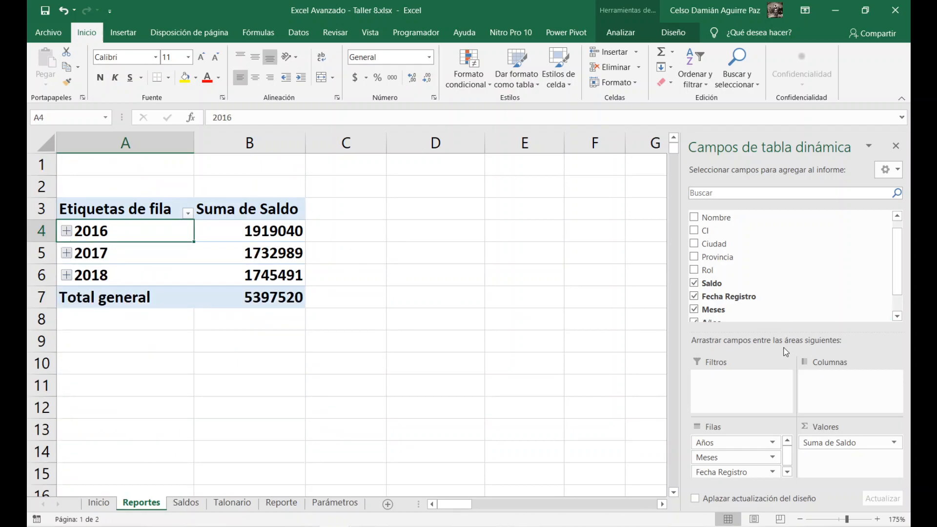
Split the balances by Rol across the columns, and move Rol into the rows above Años.
left_click_drag(707, 270, 845, 388)
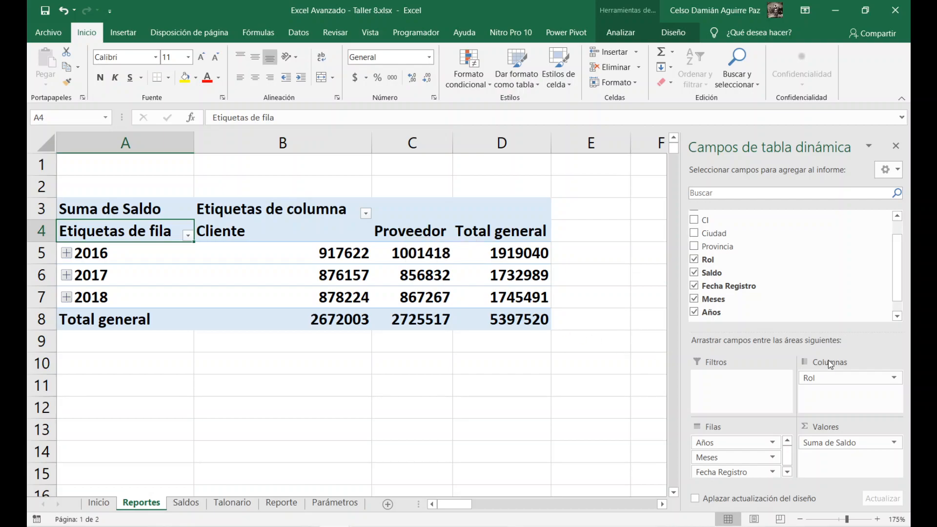
left_click_drag(814, 378, 713, 441)
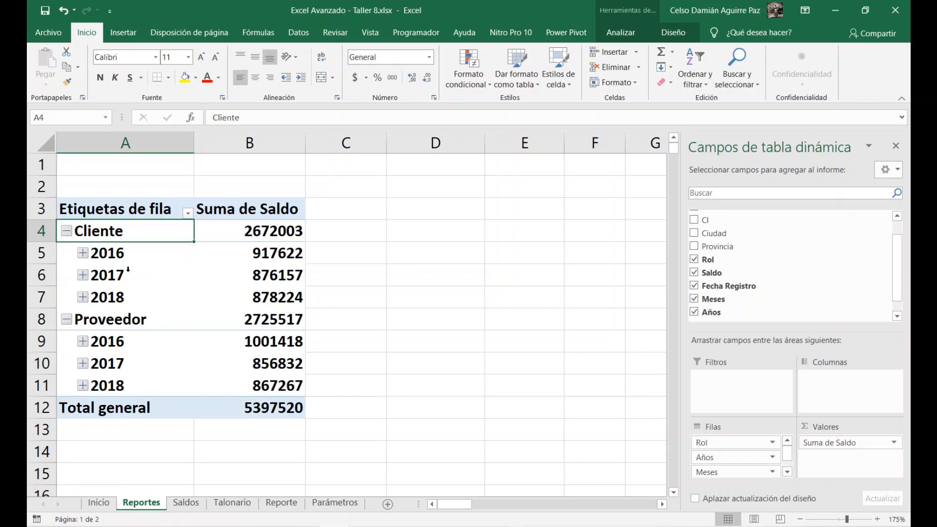
Add Provincia as a report filter and restrict the pivot table to Azuay.
left_click_drag(716, 246, 748, 389)
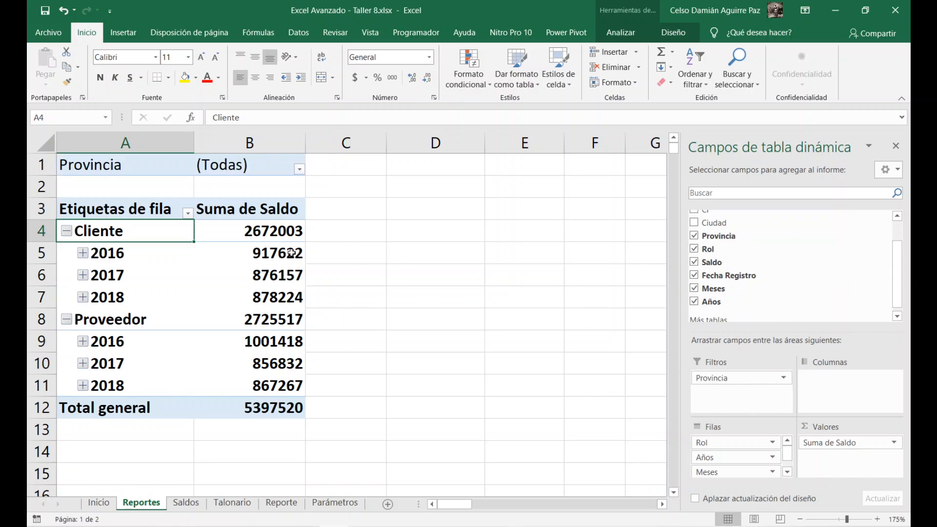
left_click(300, 169)
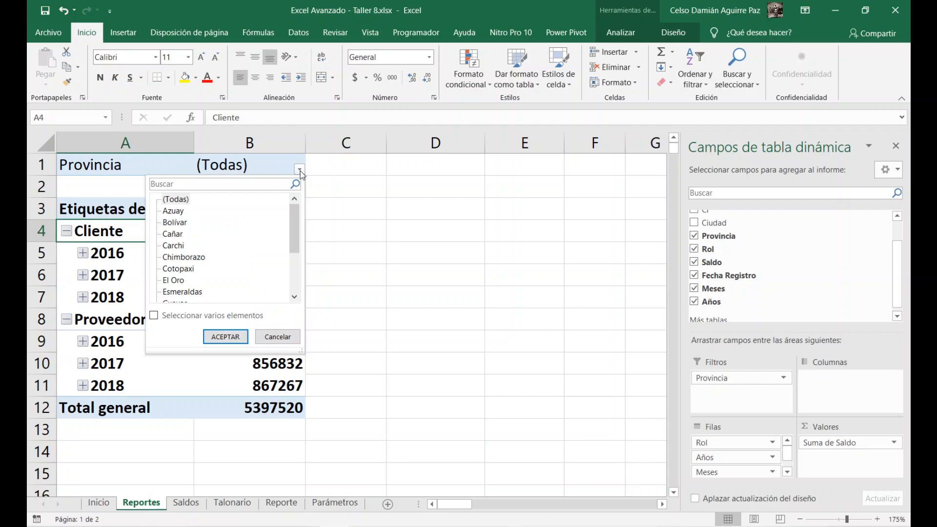
left_click(174, 211)
left_click(225, 337)
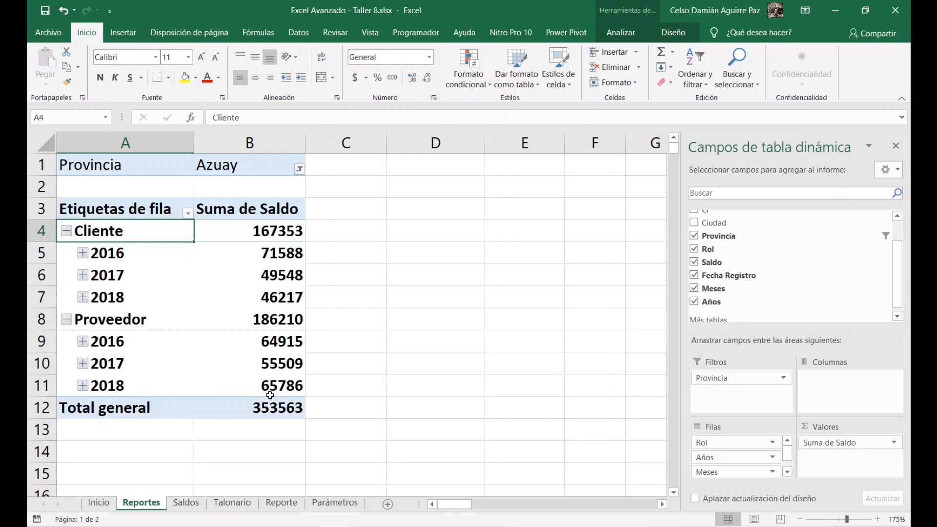
Switch the Provincia report filter to Chimborazo.
left_click(299, 169)
left_click(198, 258)
left_click(226, 336)
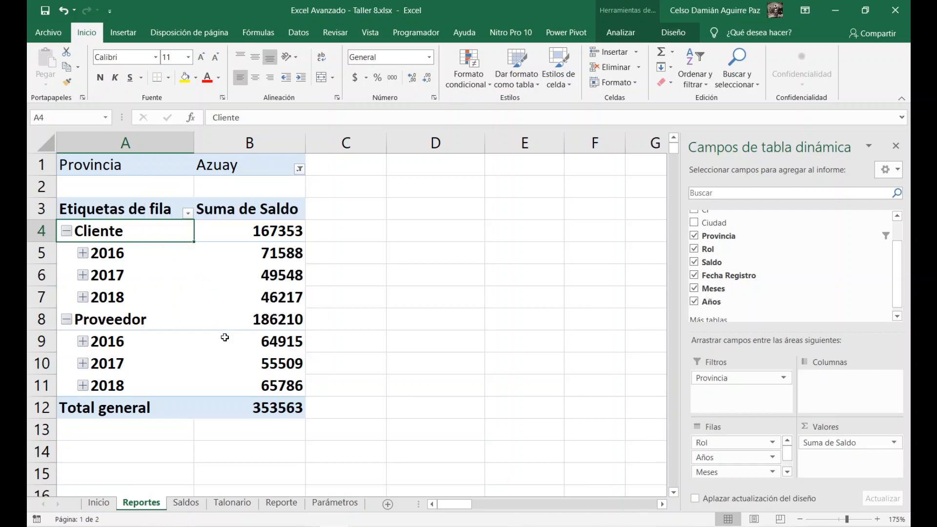
Allow multiple selection in the Provincia filter and add Azuay to Chimborazo, and move Provincia to the columns area.
left_click(299, 169)
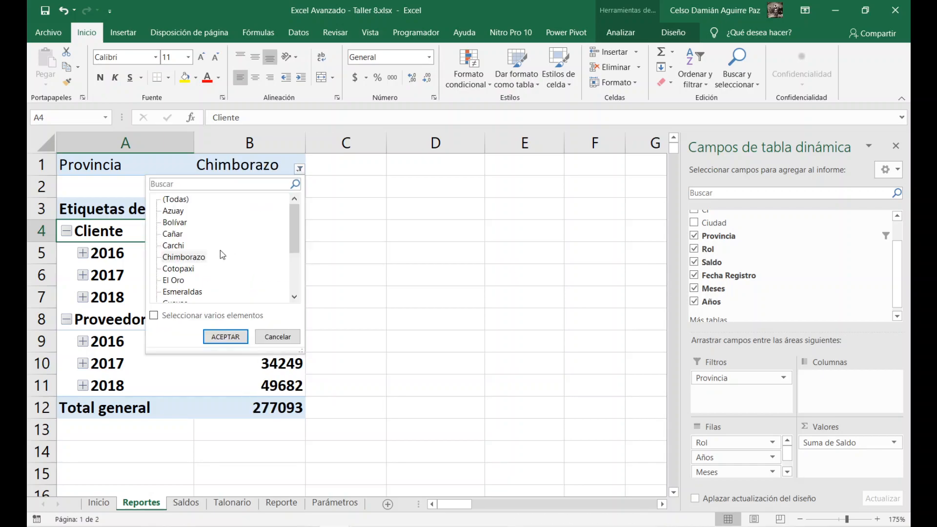
left_click(154, 317)
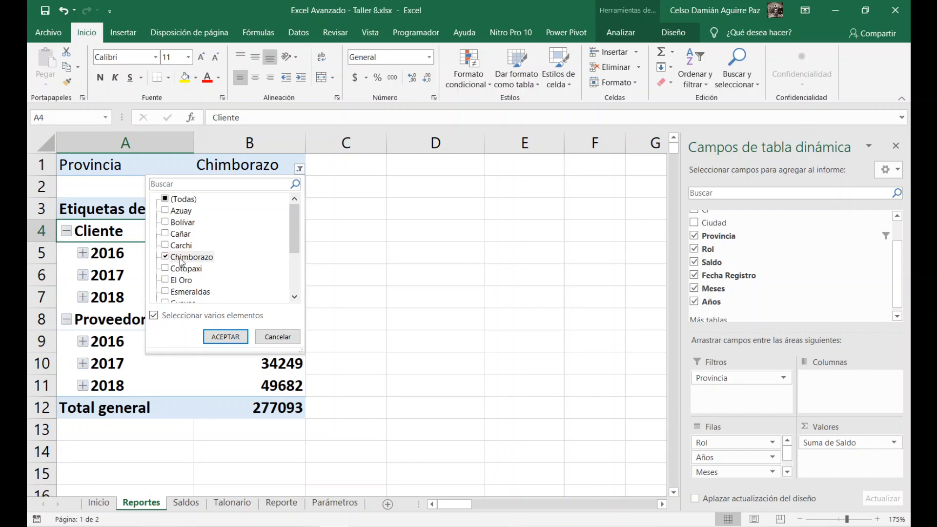
left_click(165, 211)
left_click(224, 336)
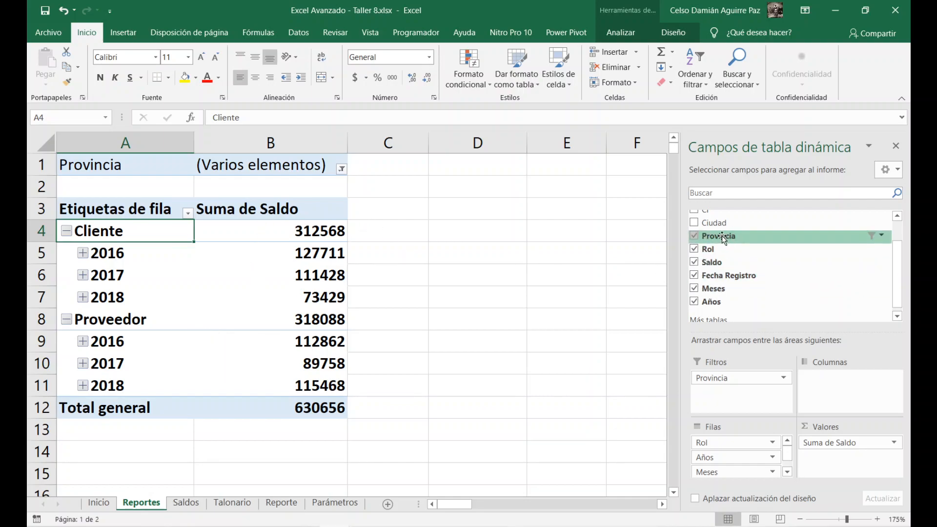
left_click_drag(718, 237, 850, 385)
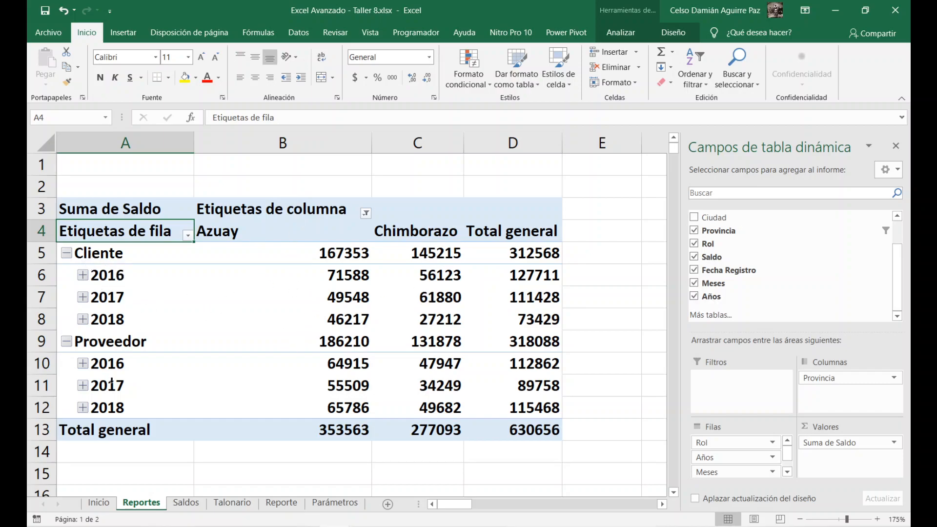
mouse_move(232, 327)
Remove every field from the pivot table layout and clear the filter remaining on Provincia.
left_click_drag(813, 378, 786, 264)
left_click_drag(726, 443, 739, 299)
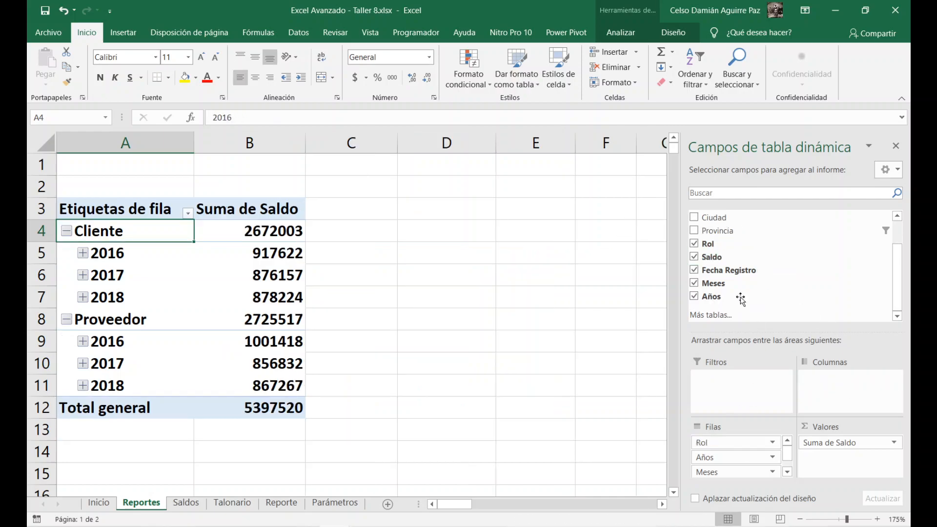
left_click_drag(727, 444, 739, 247)
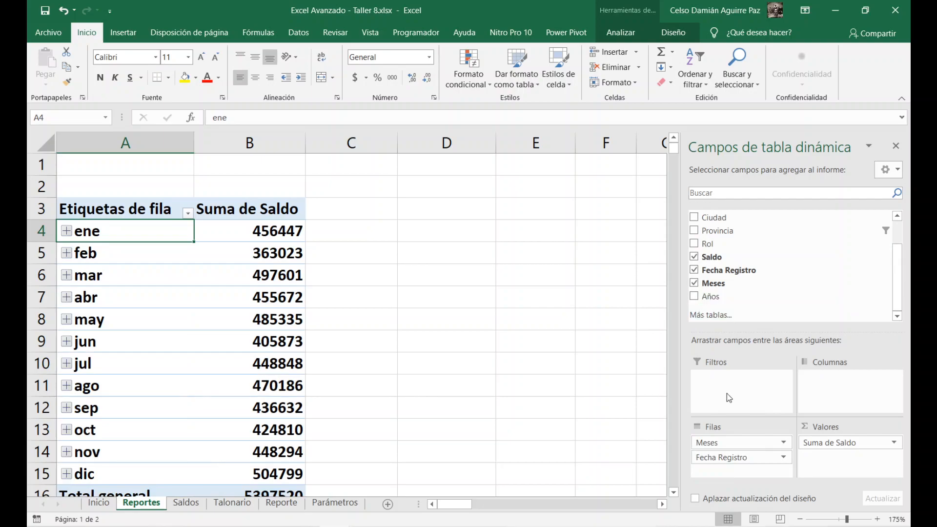
left_click_drag(727, 443, 739, 264)
left_click_drag(729, 444, 742, 259)
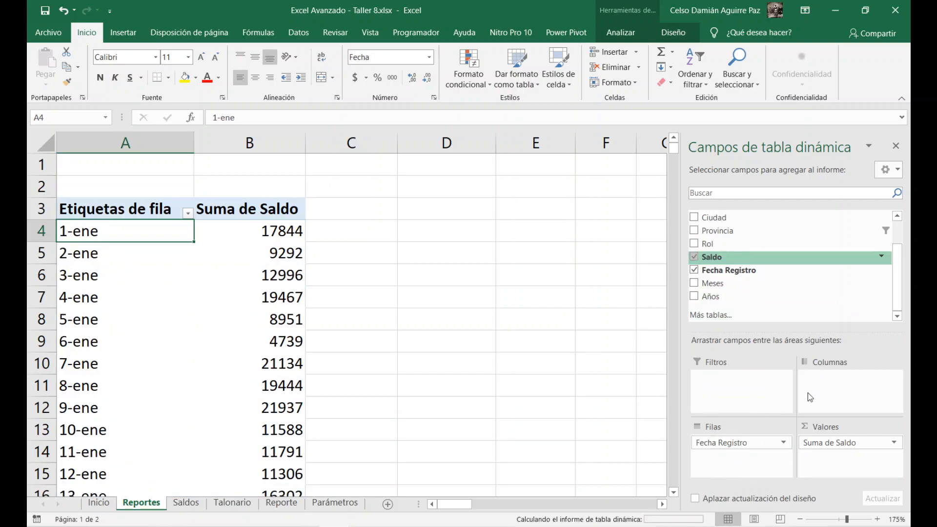
left_click_drag(836, 444, 822, 244)
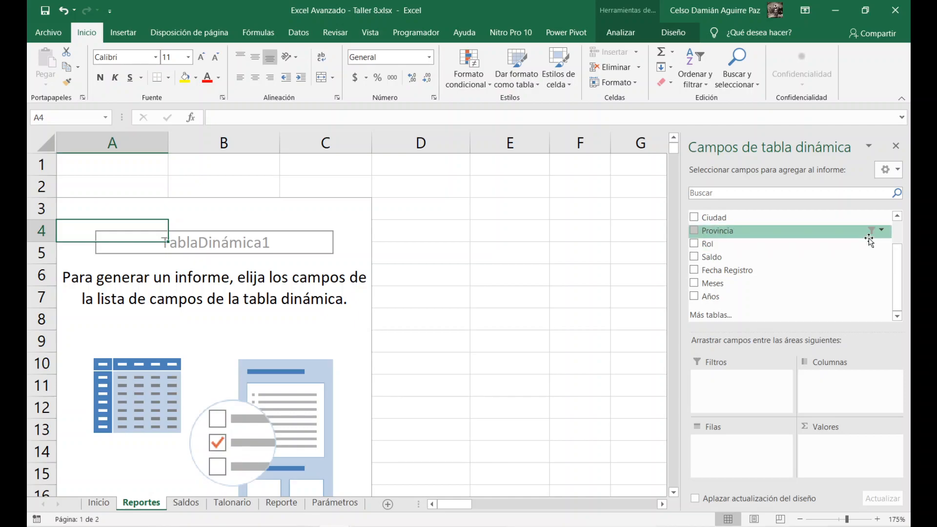
left_click(882, 232)
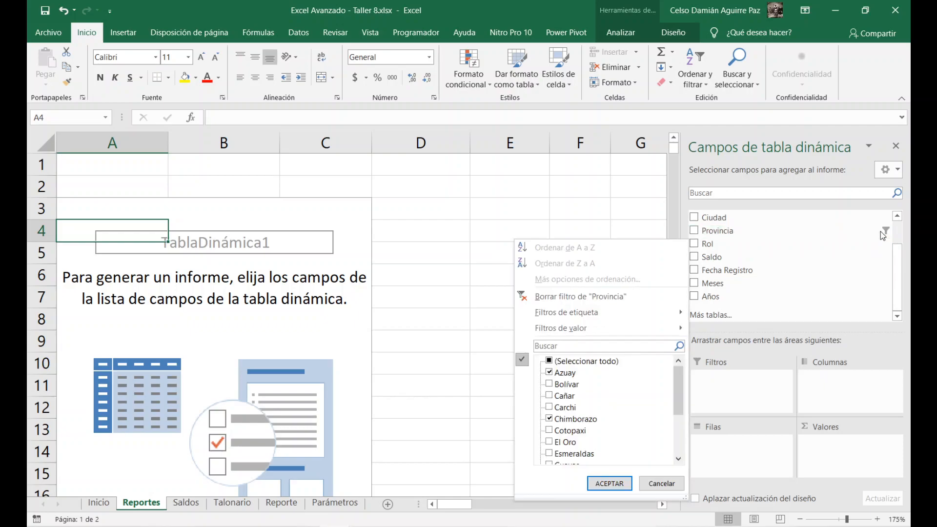
left_click(582, 298)
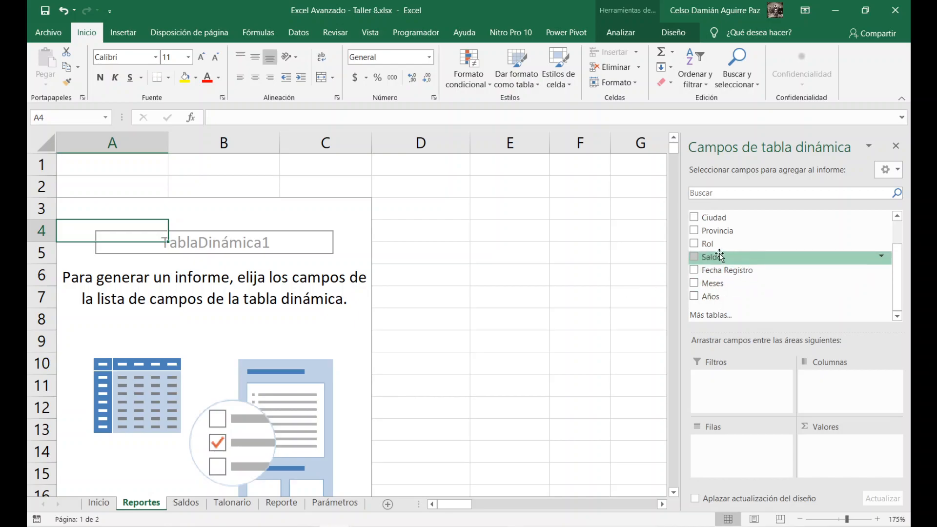
Count the records per Rol with Rol in both rows and values, and insert a Circular pivot chart of the result.
left_click_drag(716, 248, 831, 461)
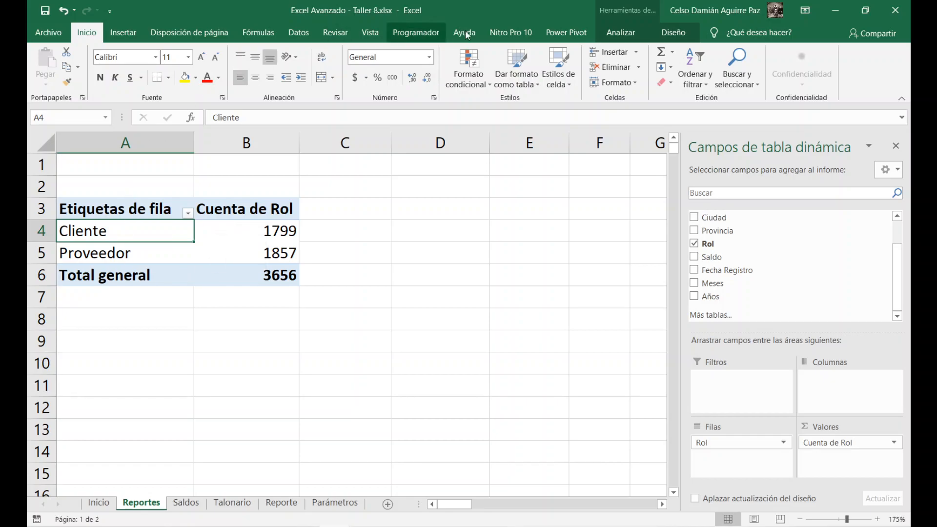
left_click(621, 30)
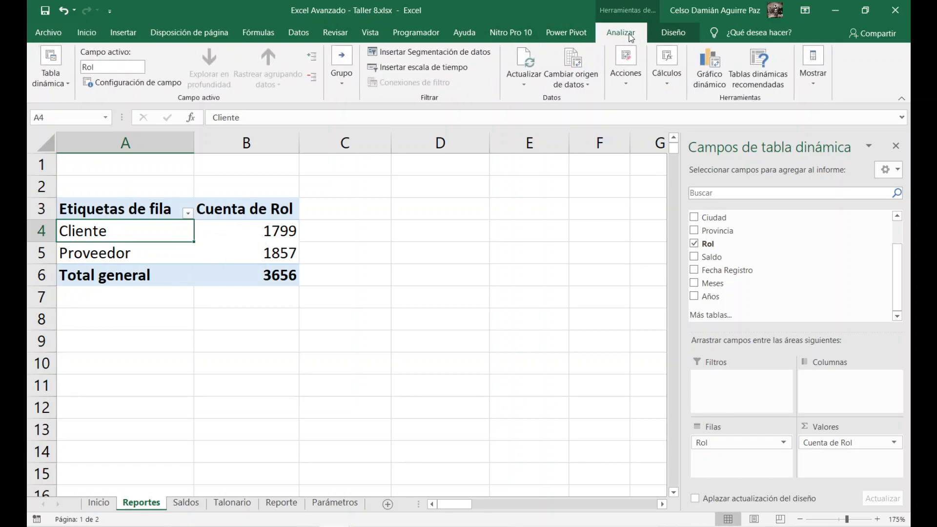
left_click(713, 85)
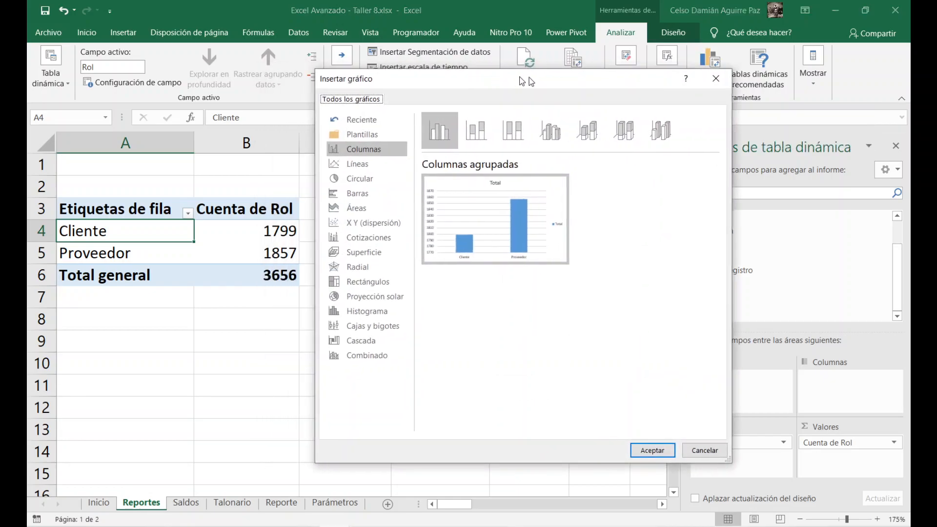
left_click_drag(525, 81, 533, 91)
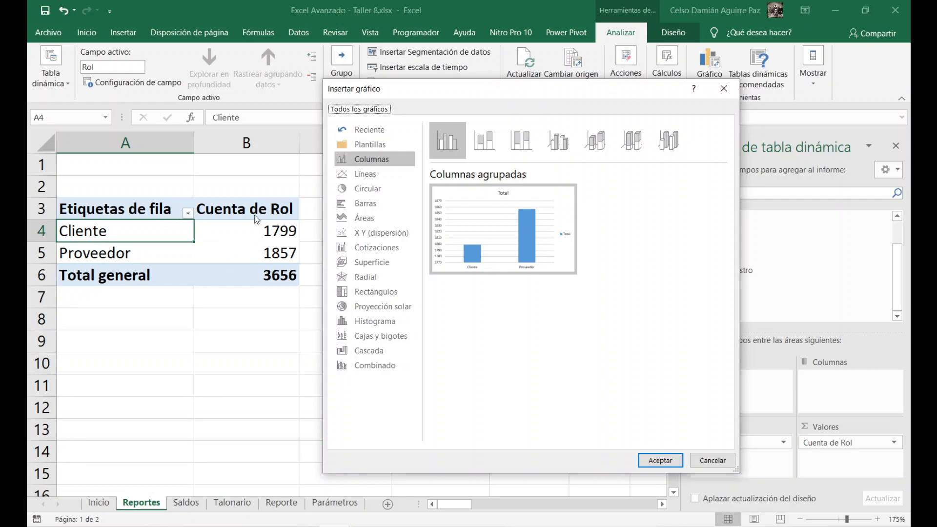
left_click(374, 192)
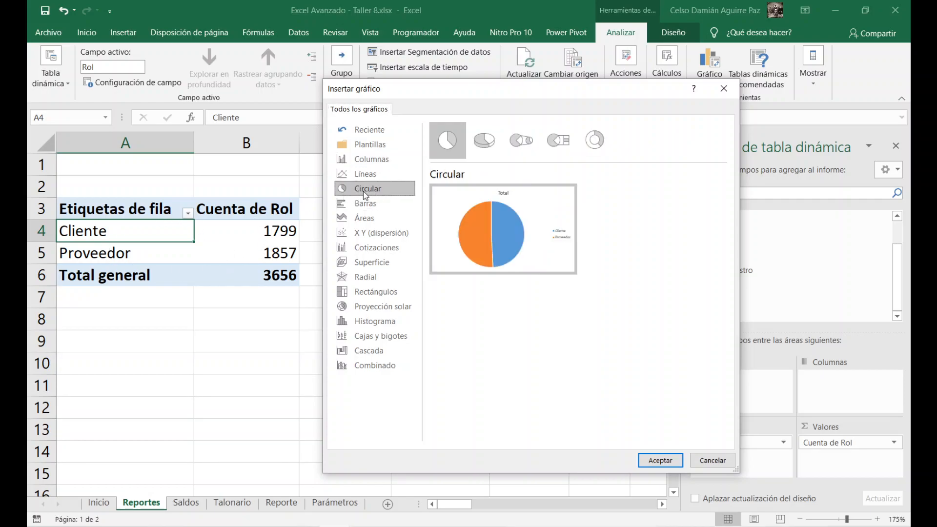
left_click(660, 460)
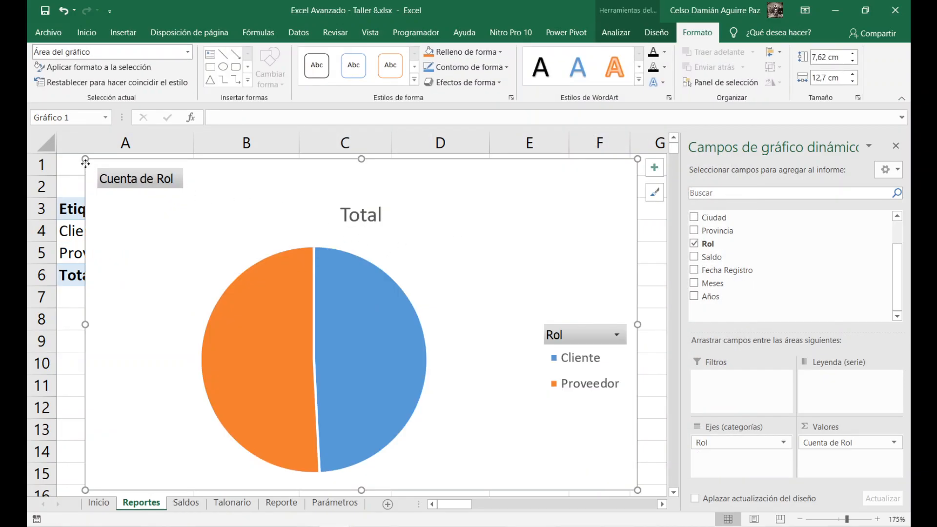
Shrink the pie chart and place it beside the pivot table, spanning roughly columns C to I.
left_click_drag(85, 160, 189, 240)
left_click_drag(267, 305, 416, 225)
left_click(259, 343)
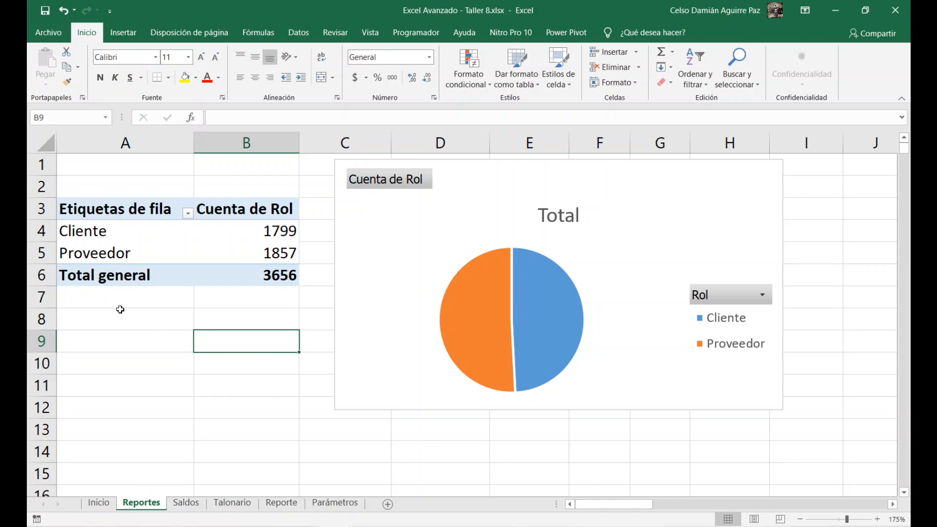
Copy the whole Rol pivot table and paste the duplicate below it at cell A18.
left_click_drag(74, 208, 253, 271)
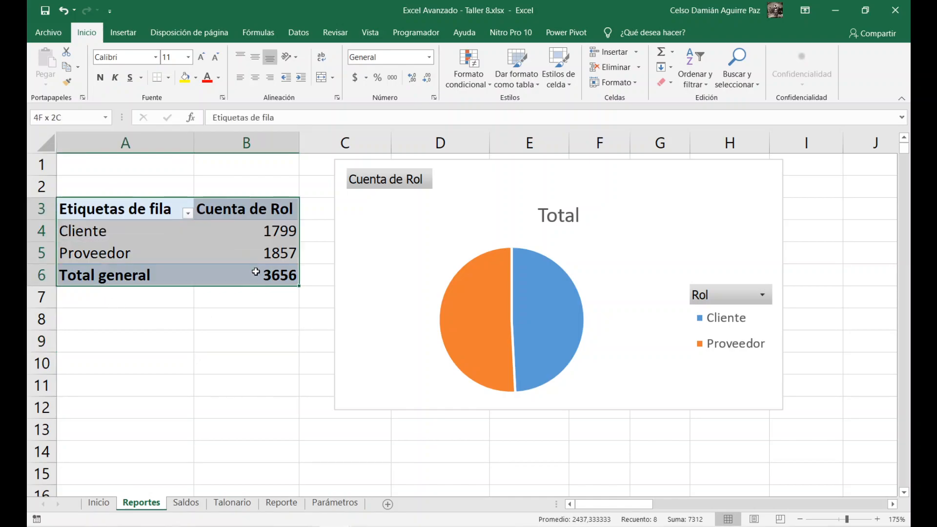
key("ctrl+c")
scroll(254, 308, "down", 2)
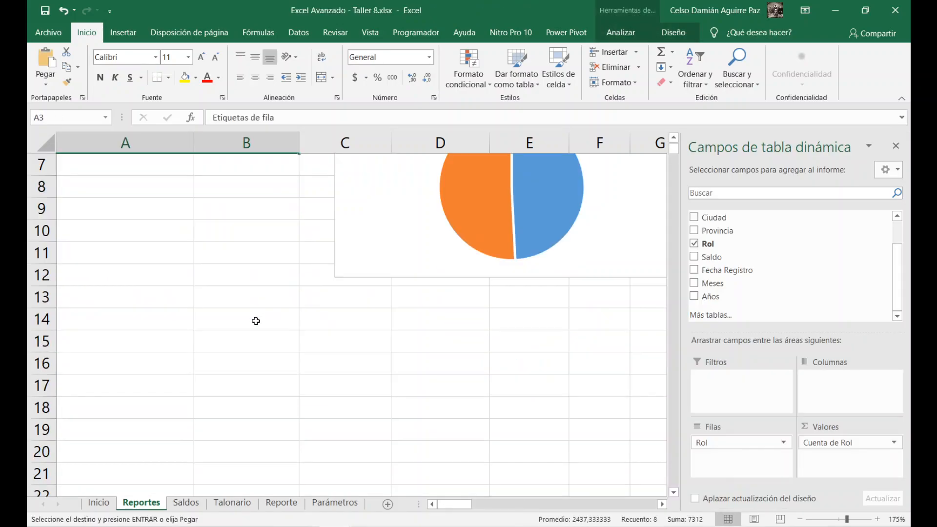
left_click(92, 404)
key("ctrl+v")
scroll(215, 362, "down", 2)
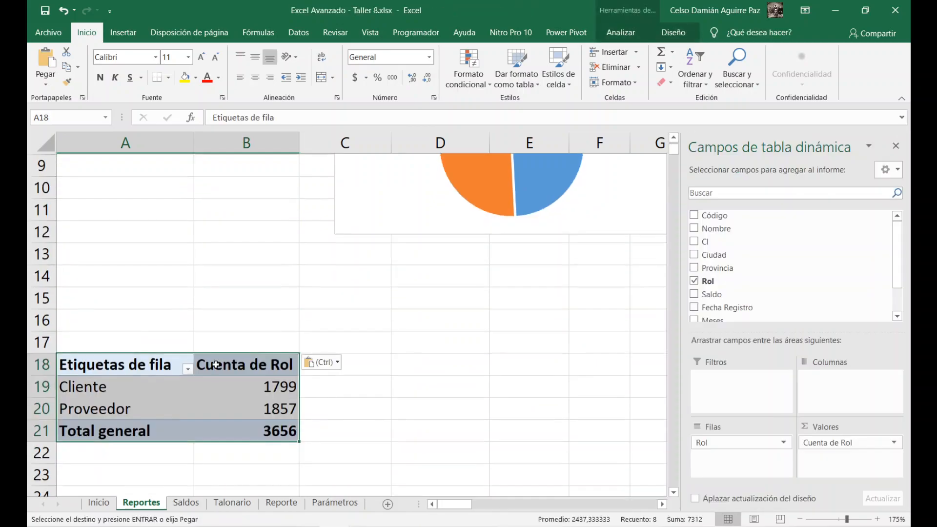
Replace Rol with Provincia in the rows of the copied pivot table at A18, and compare it with the original.
left_click(133, 310)
mouse_move(726, 303)
left_mouse_down()
mouse_move(737, 446)
mouse_move(728, 287)
left_mouse_up()
left_click_drag(718, 237, 723, 469)
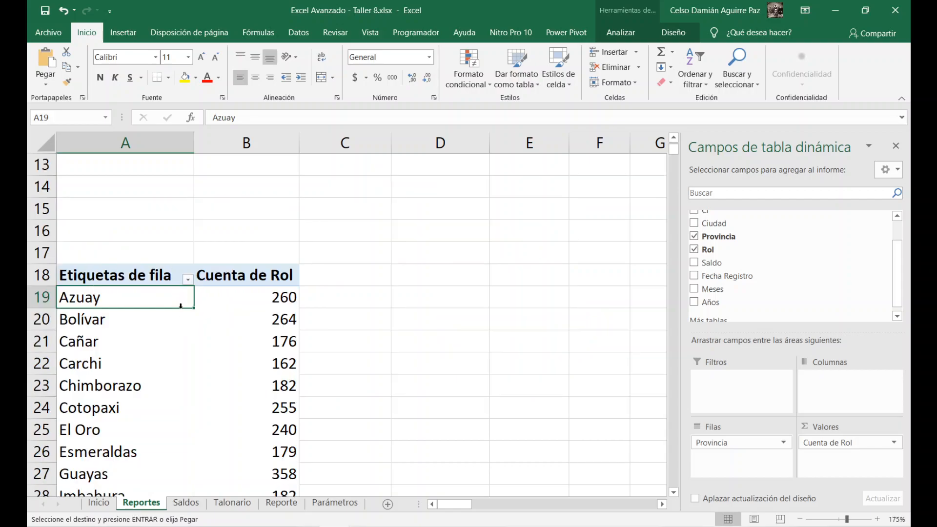
scroll(215, 332, "down", 1)
left_click(143, 311)
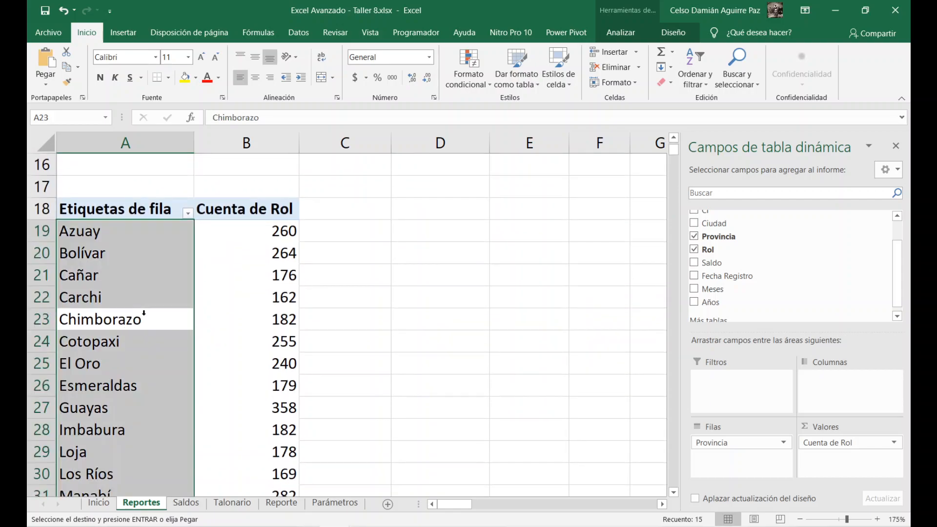
left_click(241, 301)
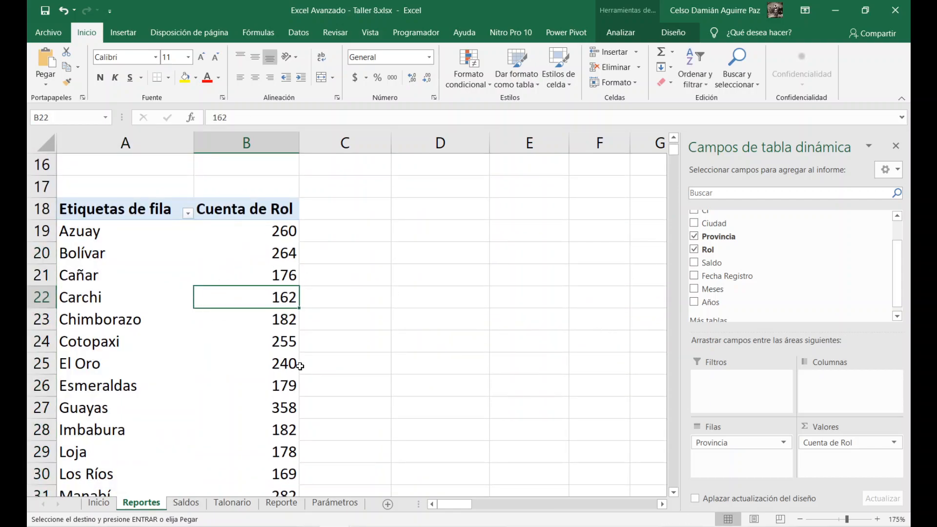
scroll(274, 385, "up", 5)
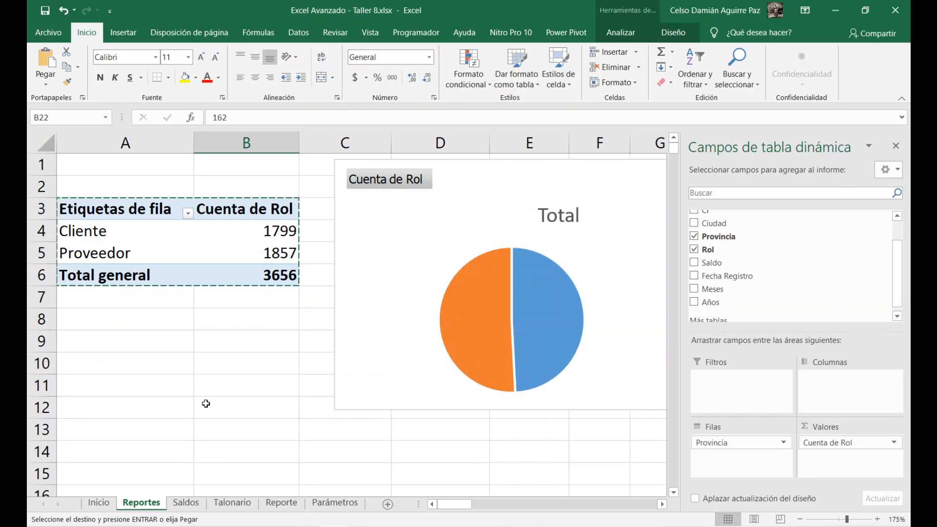